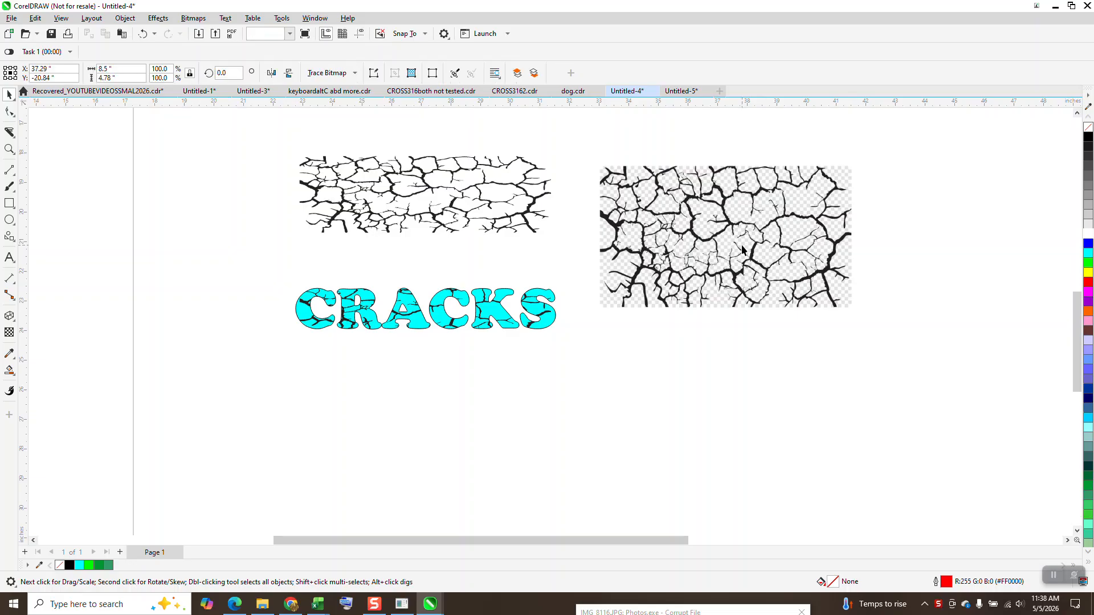
Scale the crack bitmap down to about 4.55 by 2.56 inches and place it beside the existing black crack pattern
left_click_drag(732, 268, 730, 305)
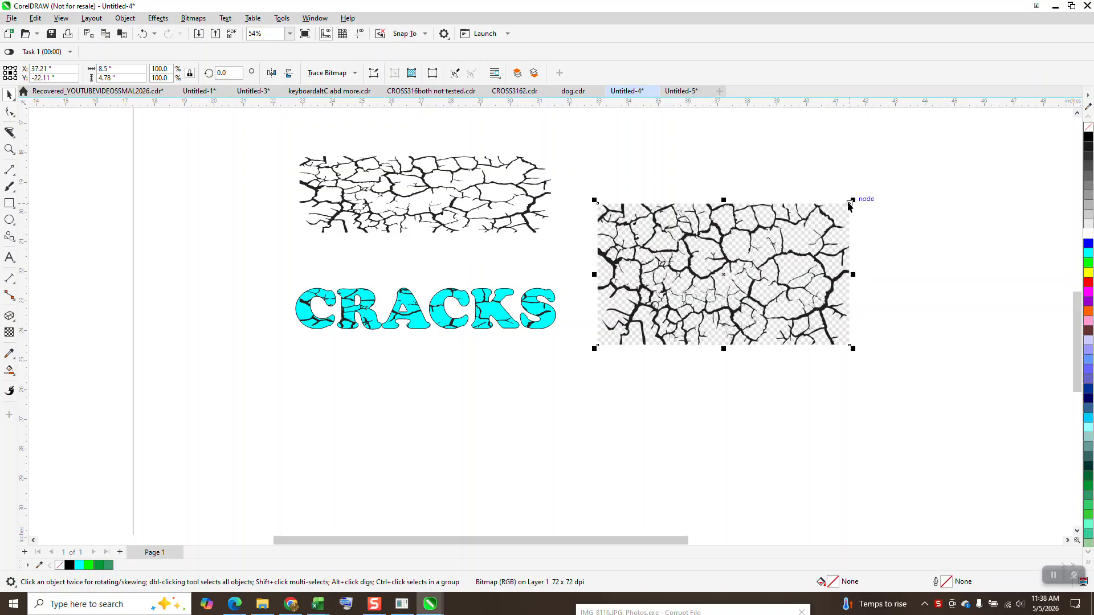
left_click_drag(852, 200, 733, 264)
left_click_drag(681, 288, 671, 183)
Outline-trace the crack bitmap as Clipart with detail 100, removing the color from the entire image
left_click(353, 73)
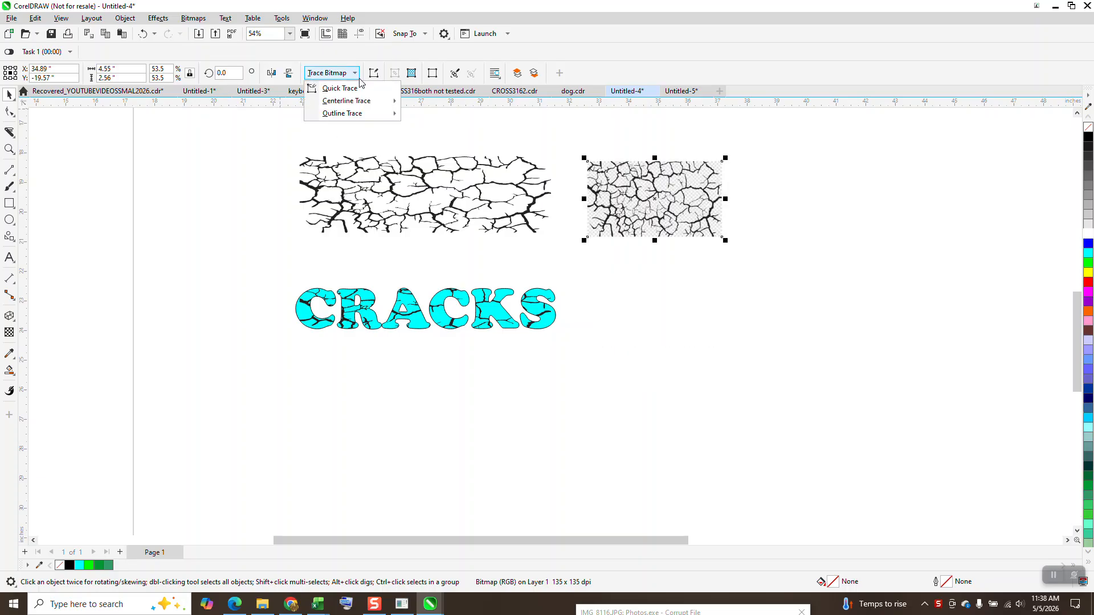
mouse_move(341, 114)
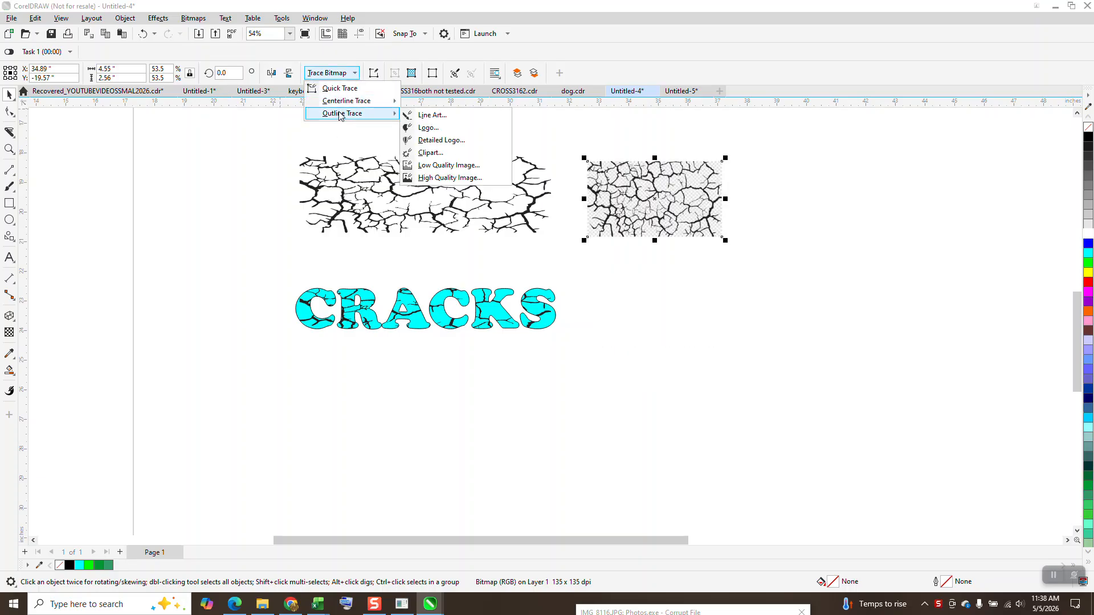
left_click(421, 153)
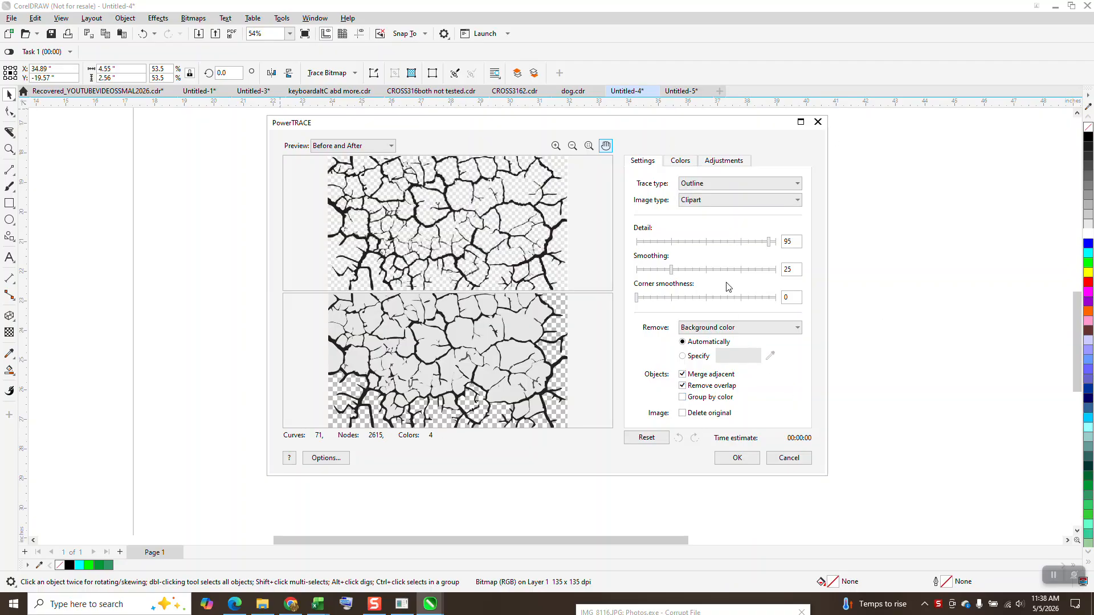
left_click_drag(771, 246, 796, 247)
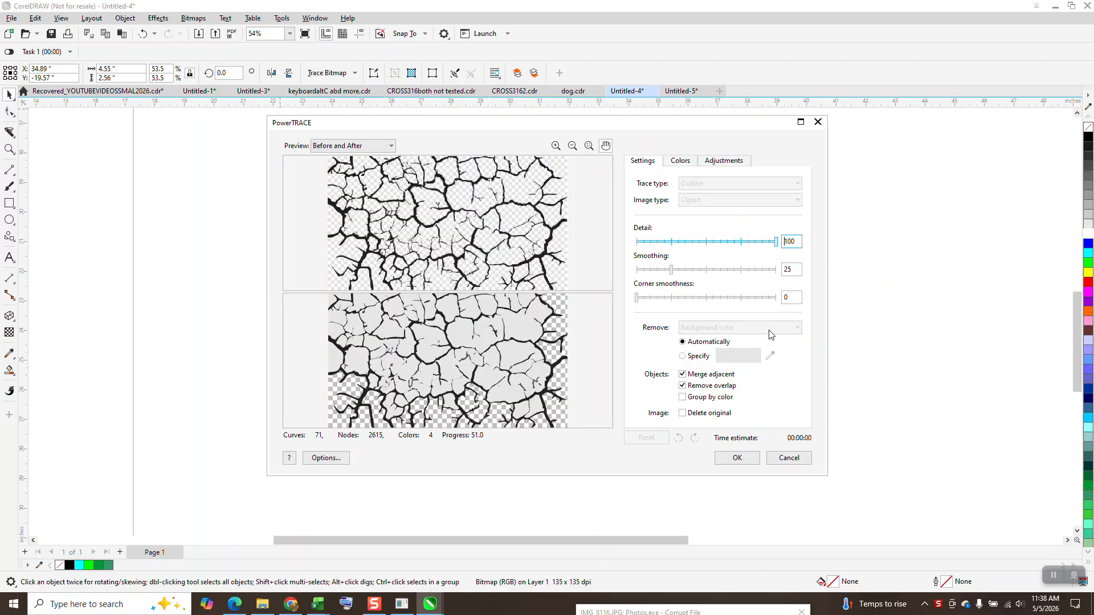
left_click(797, 329)
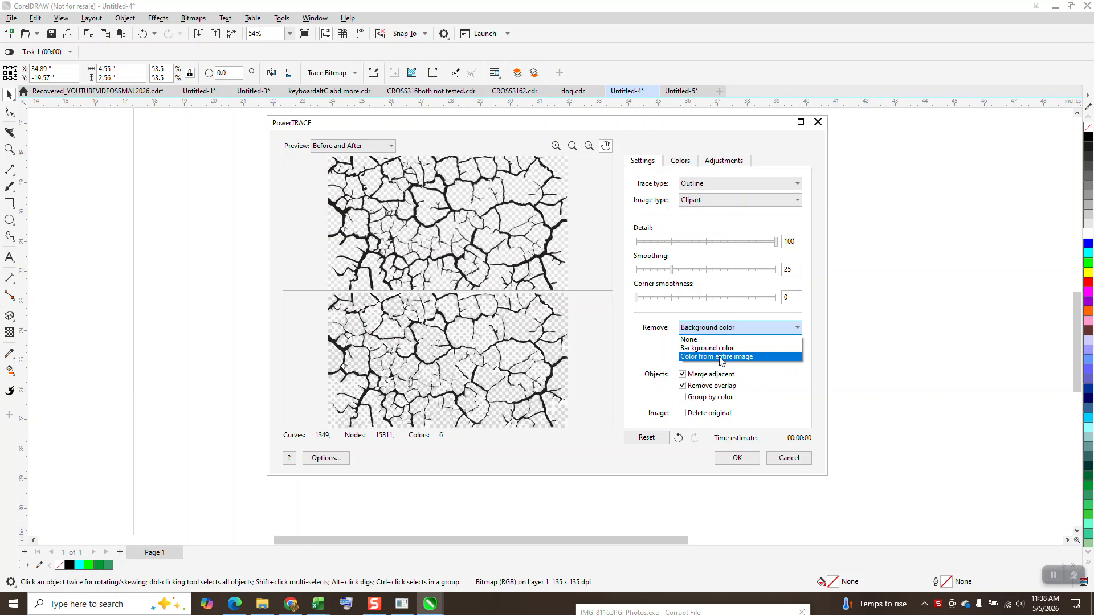
left_click(720, 357)
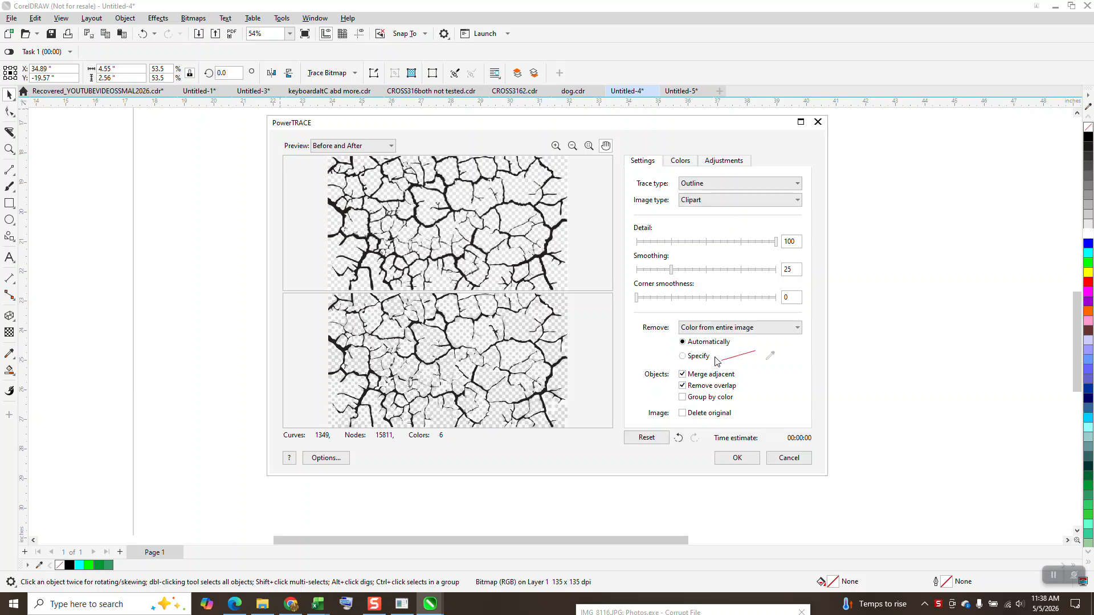
left_click(741, 459)
Move the traced group directly below the original bitmap and ungroup it
left_click(655, 210)
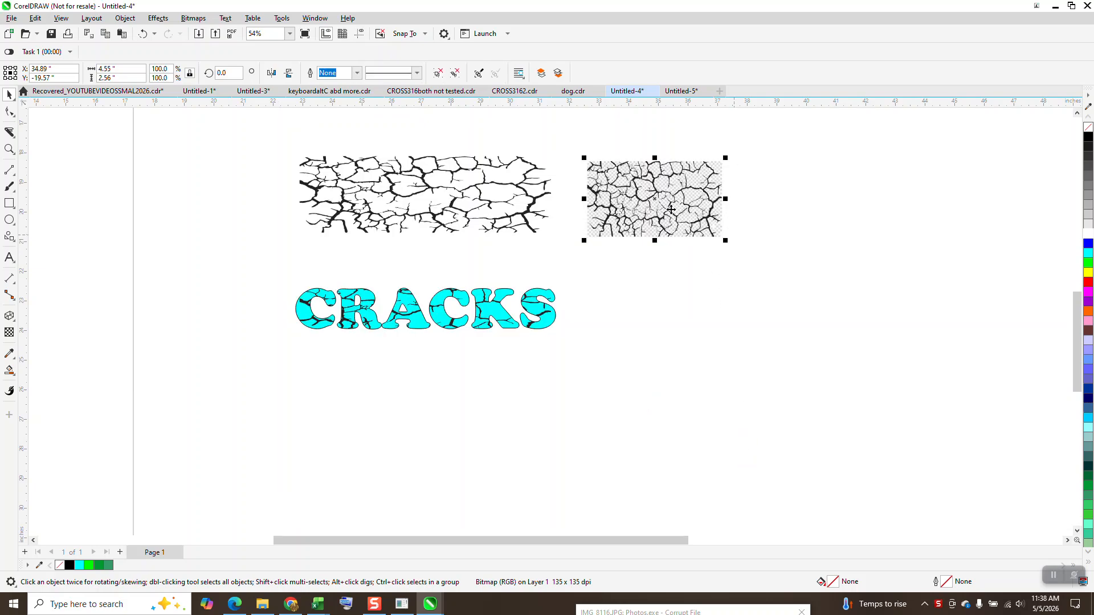
left_click_drag(656, 209, 651, 307)
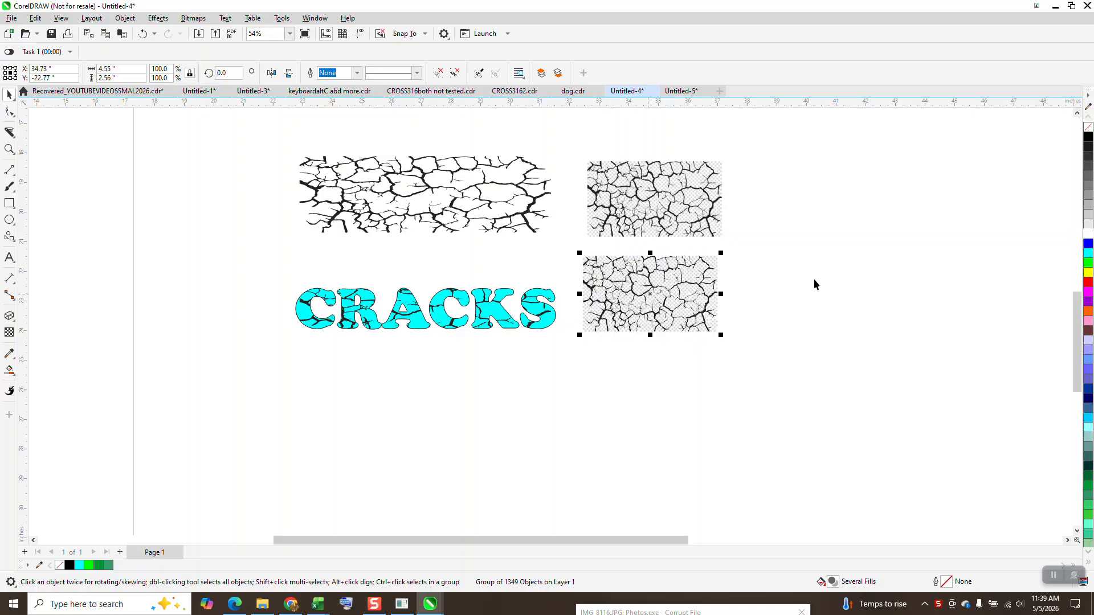
left_click(10, 149)
left_click_drag(582, 248, 779, 348)
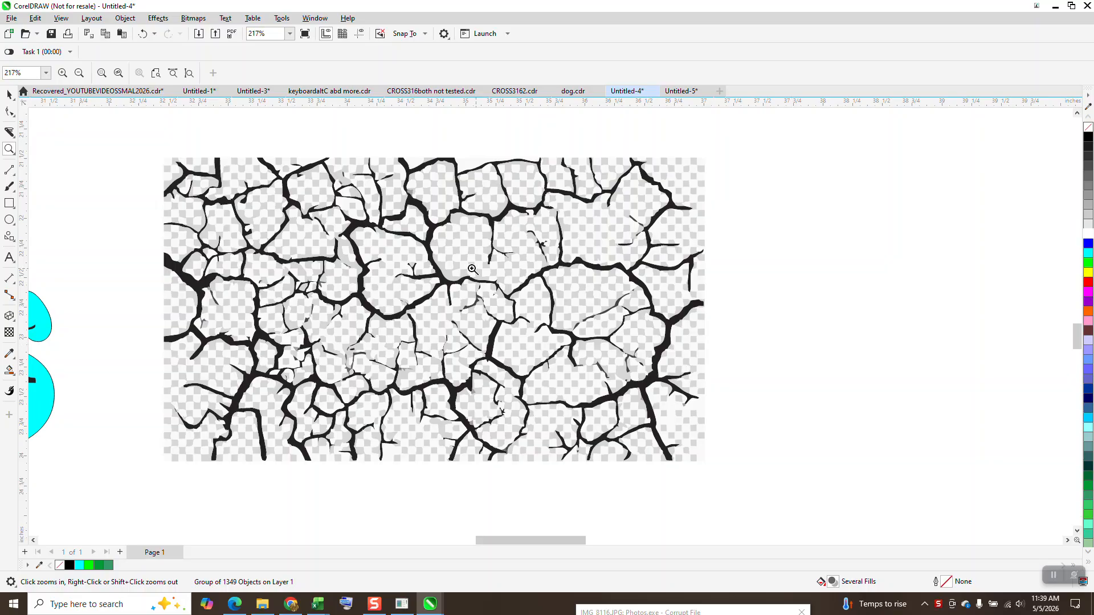
left_click(9, 94)
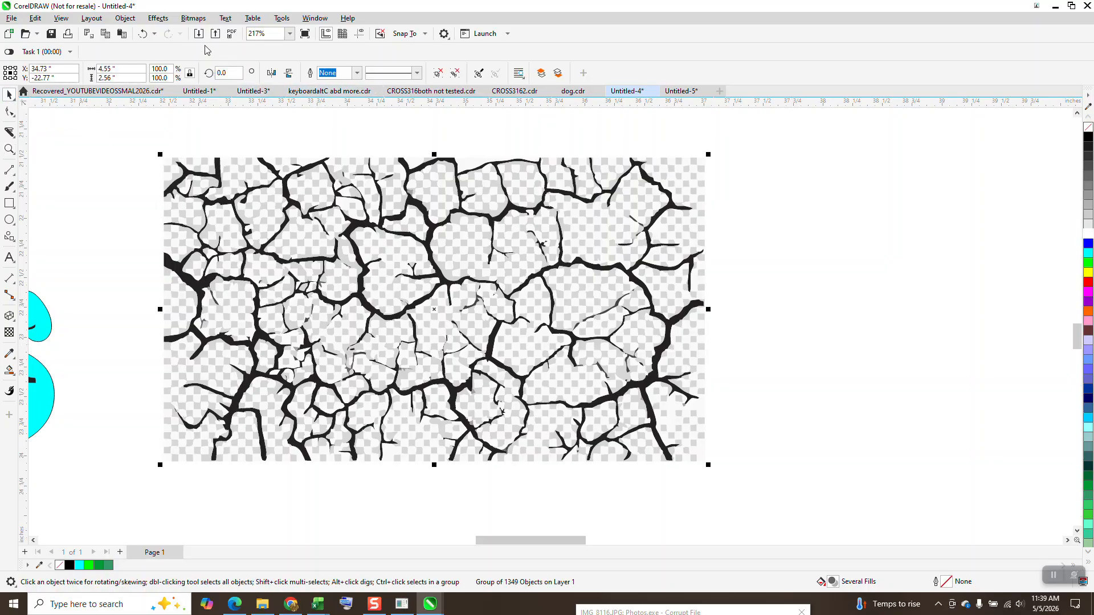
left_click(126, 18)
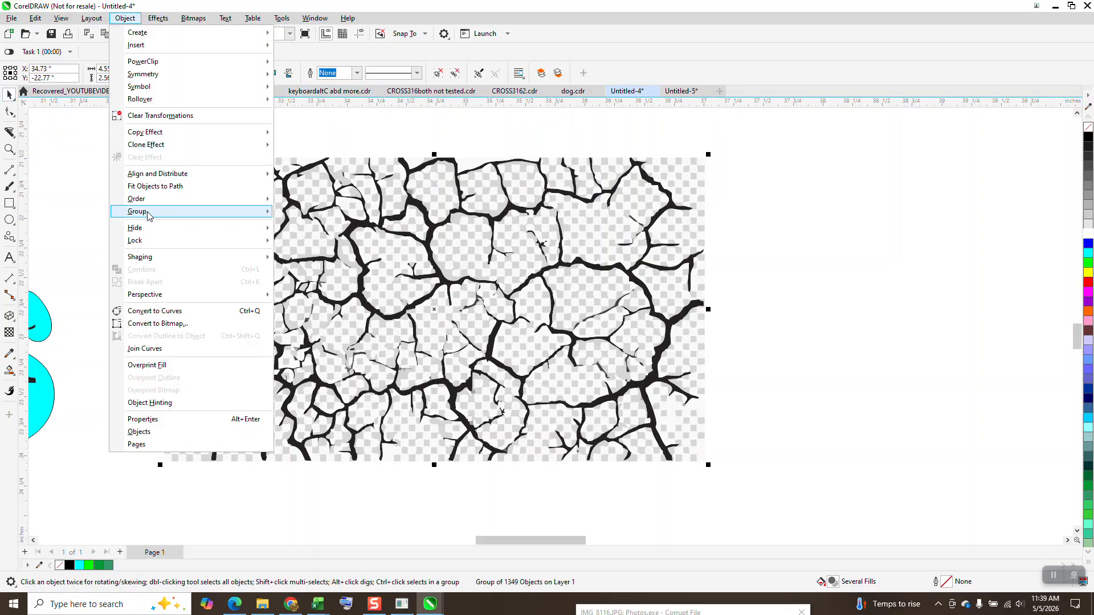
mouse_move(147, 214)
left_click(297, 224)
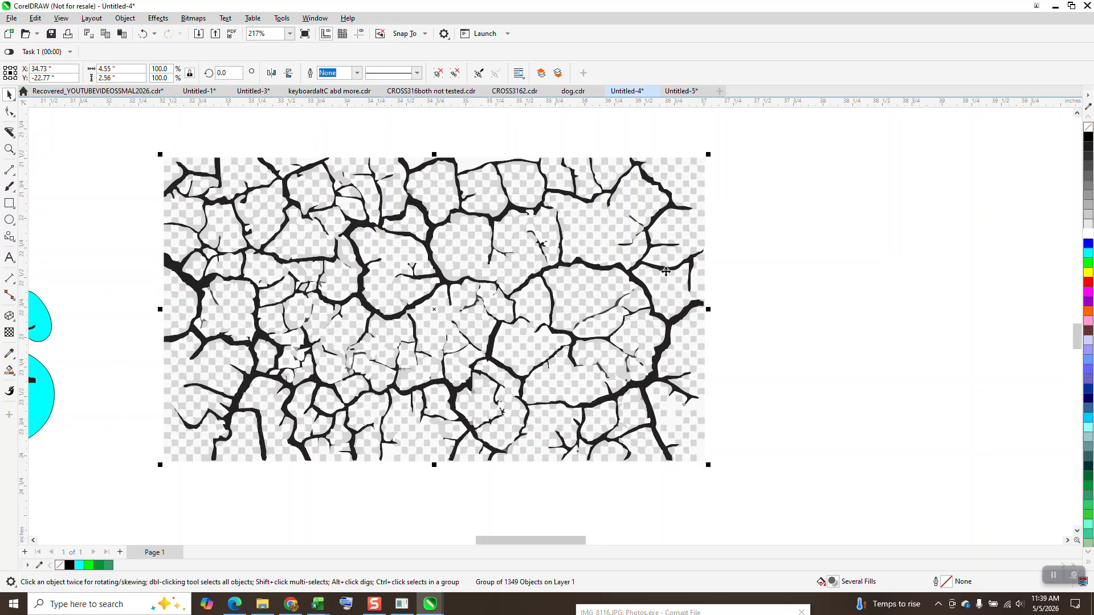
Separate the black crack curve from the other traced pieces by moving it into the empty area beside them
left_click(737, 282)
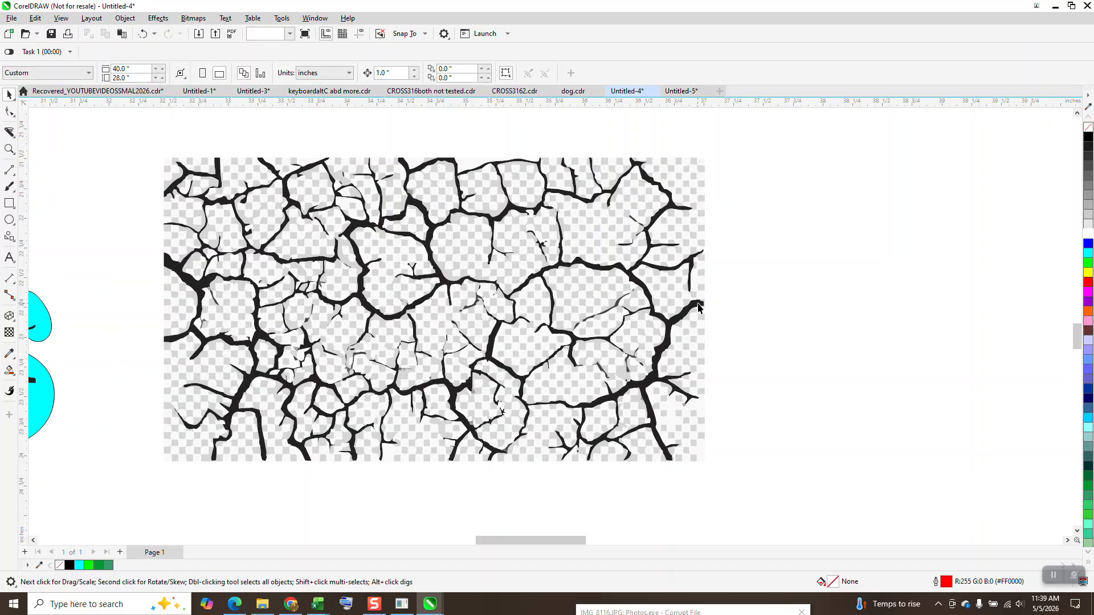
left_click_drag(698, 308, 1077, 305)
scroll(639, 263, "down", 1)
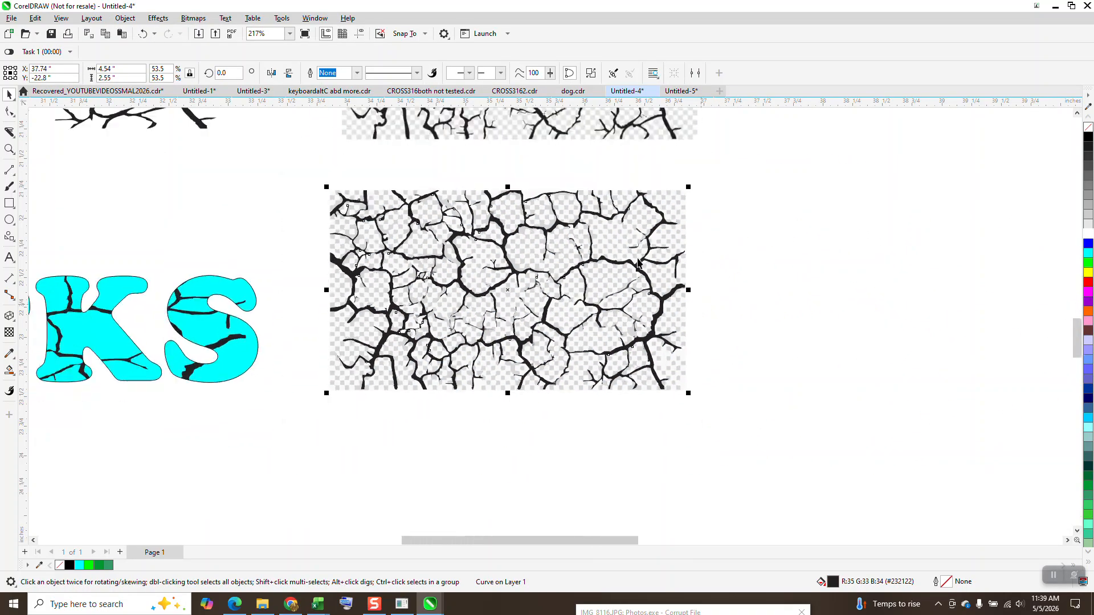
scroll(638, 263, "down", 2)
left_click_drag(681, 274, 919, 281)
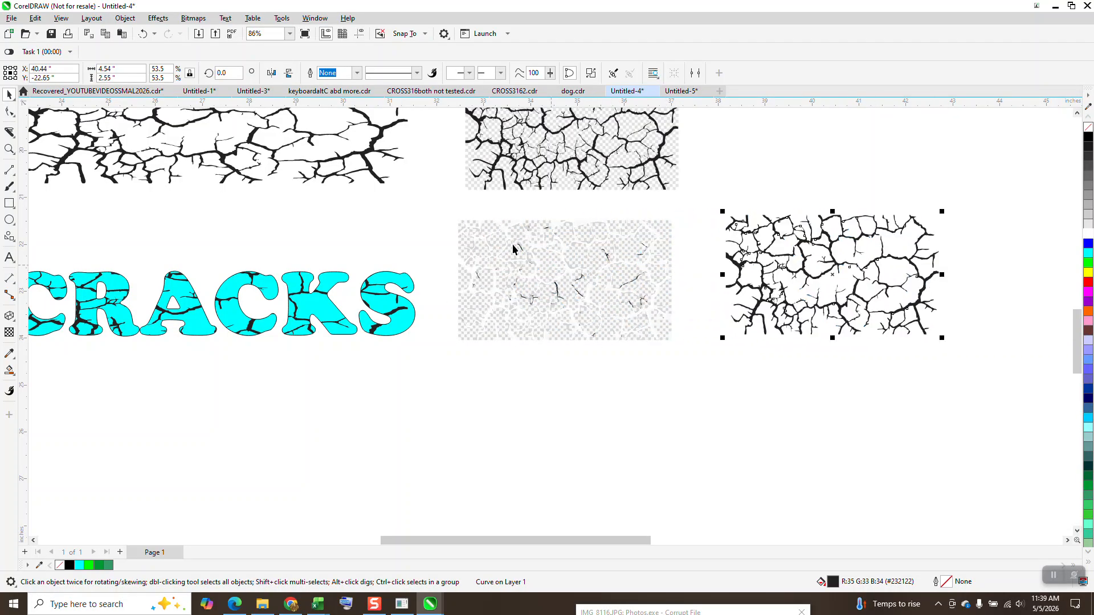
Move the black crack curve below the CRACKS lettering and stretch it horizontally to nearly the lettering's width
scroll(463, 222, "down", 1)
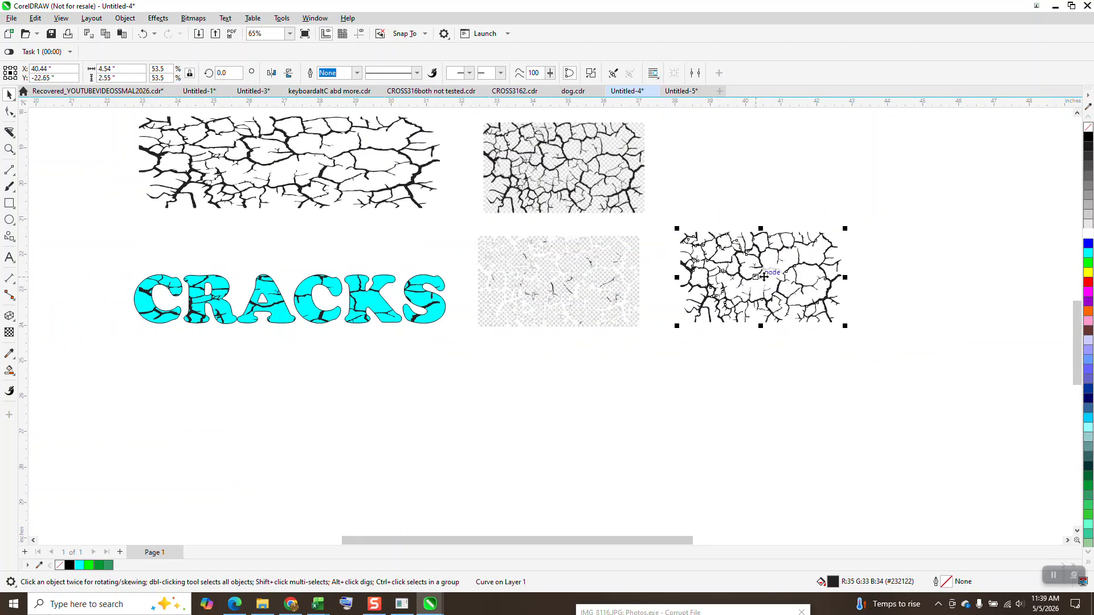
left_click_drag(761, 283, 175, 400)
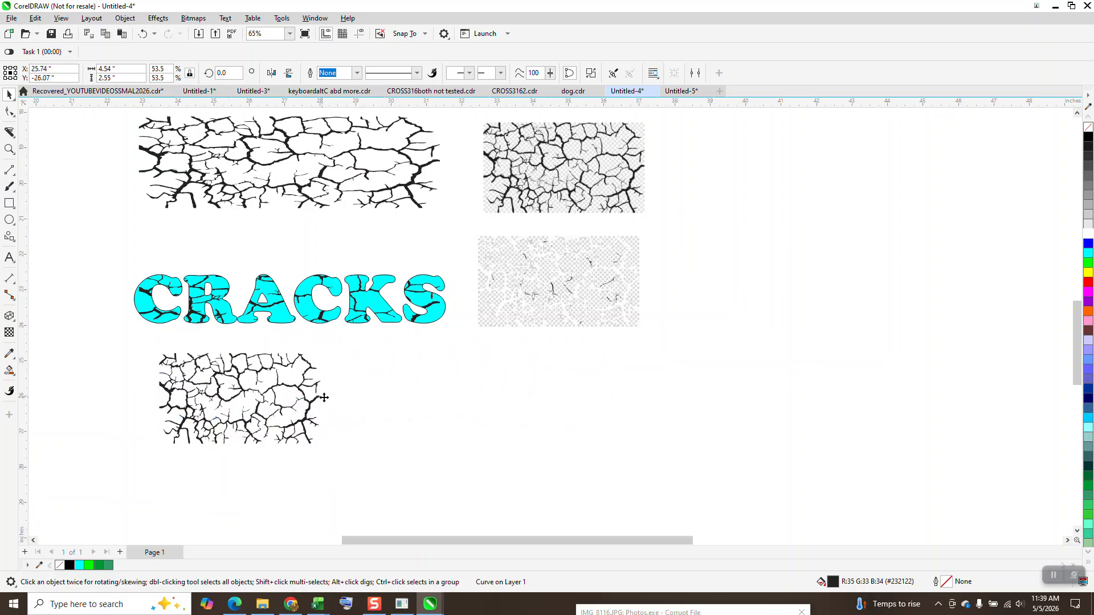
left_click_drag(323, 400, 430, 412)
left_click_drag(262, 409, 137, 409)
Add the artistic text "TEXT" beside the stretched crack curve and enlarge it to about 127 pt
left_click(9, 258)
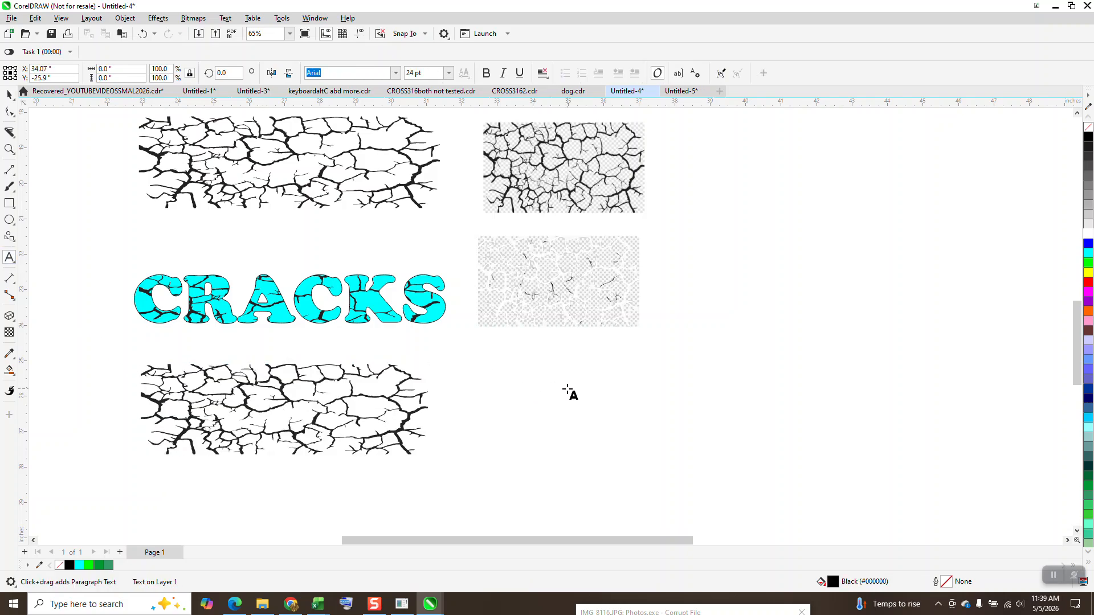
type("TEXT")
left_click_drag(570, 399, 694, 451)
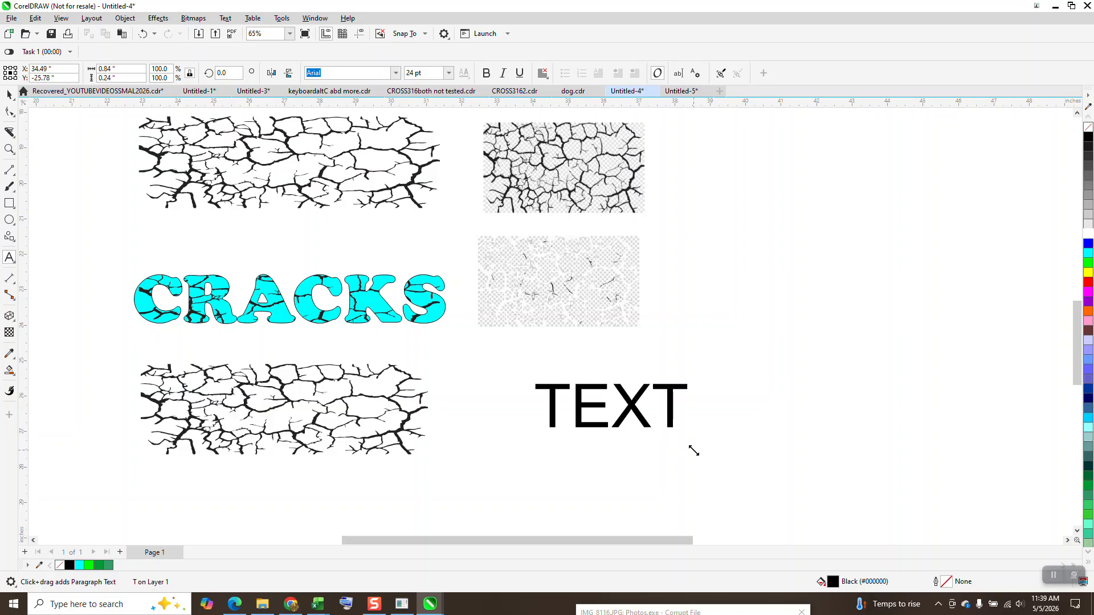
Set the TEXT lettering in Cooper Black with no fill and a black hairline outline
left_click(393, 73)
left_click(370, 110)
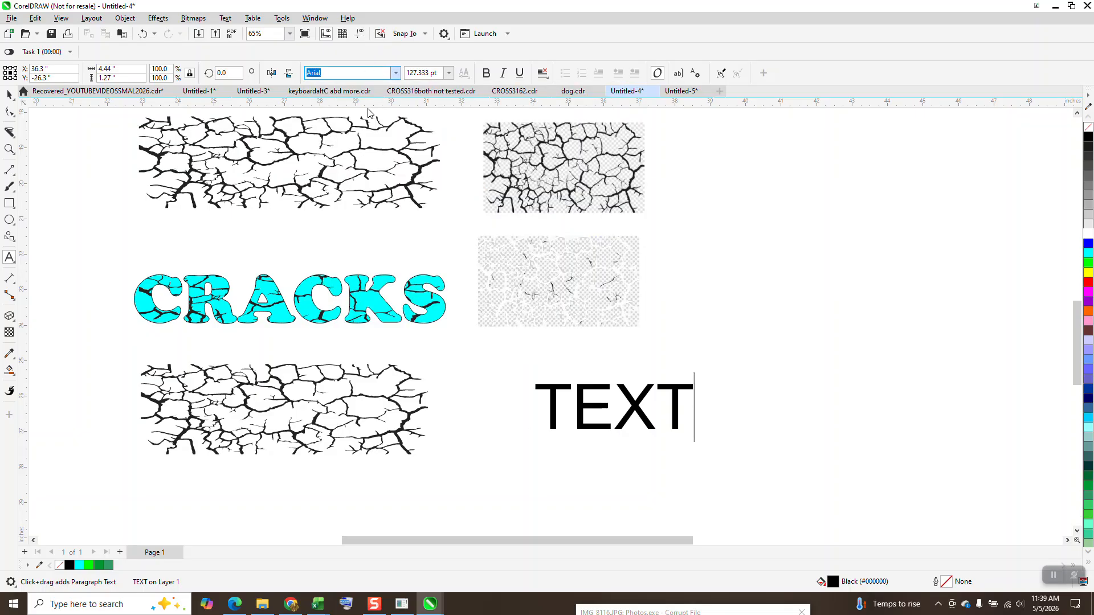
left_click(9, 94)
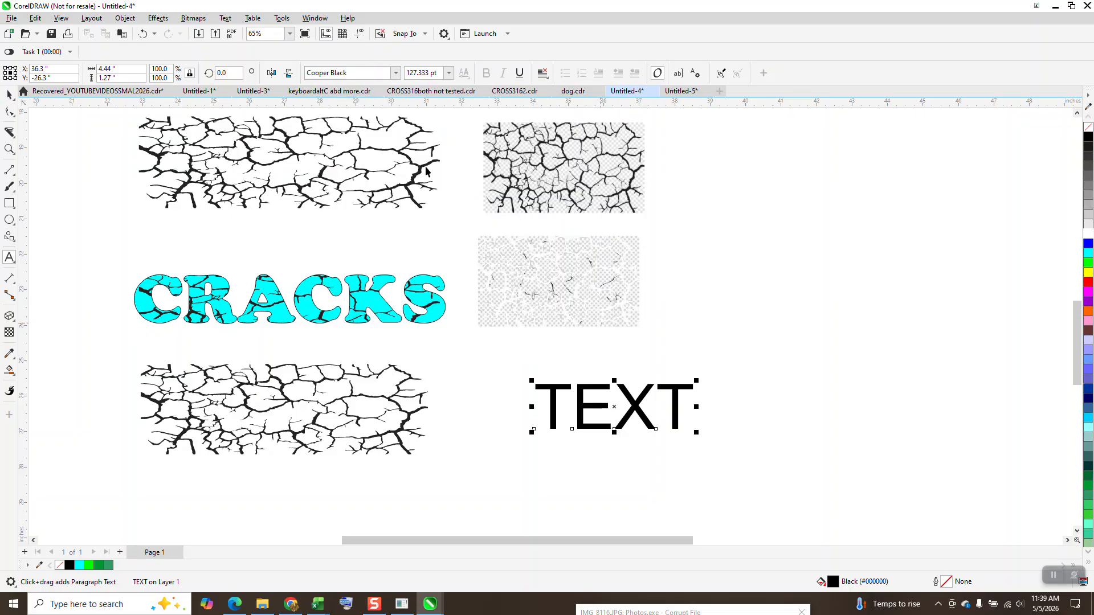
left_click(396, 73)
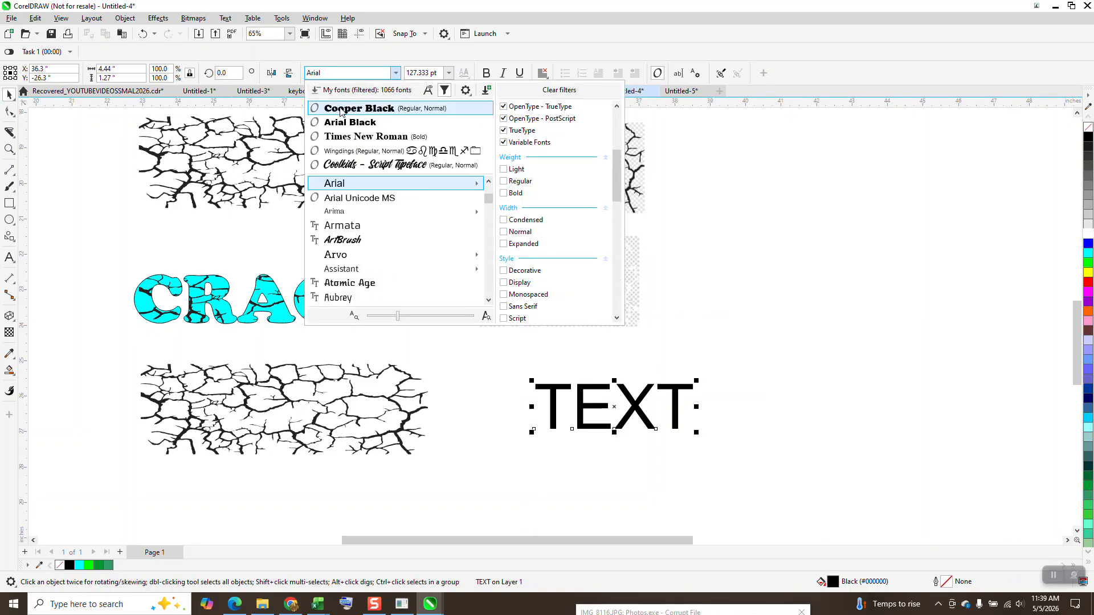
left_click(376, 114)
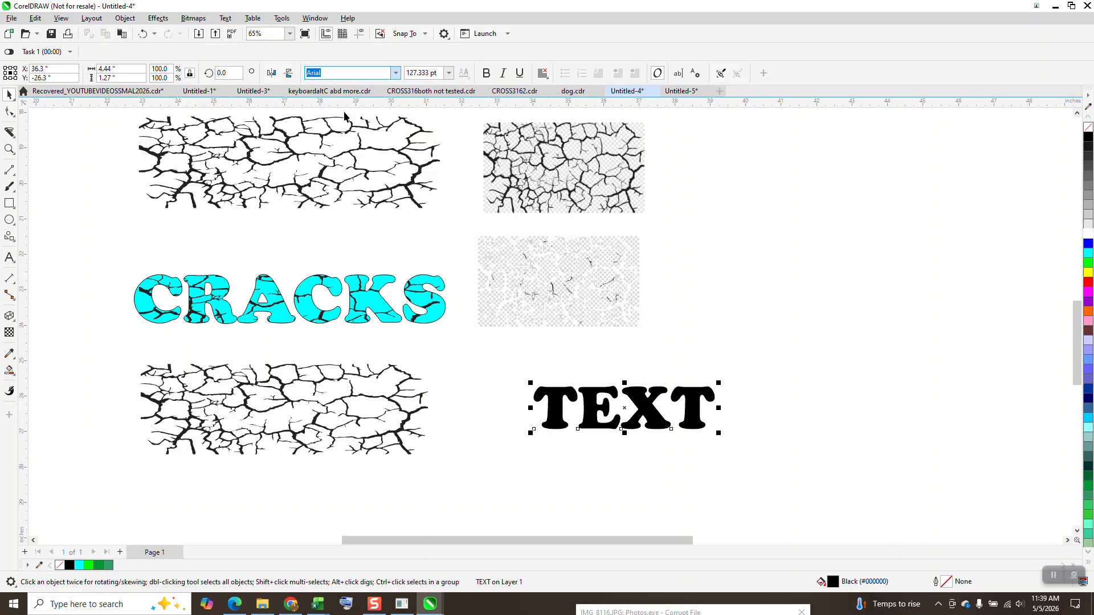
left_click(1088, 127)
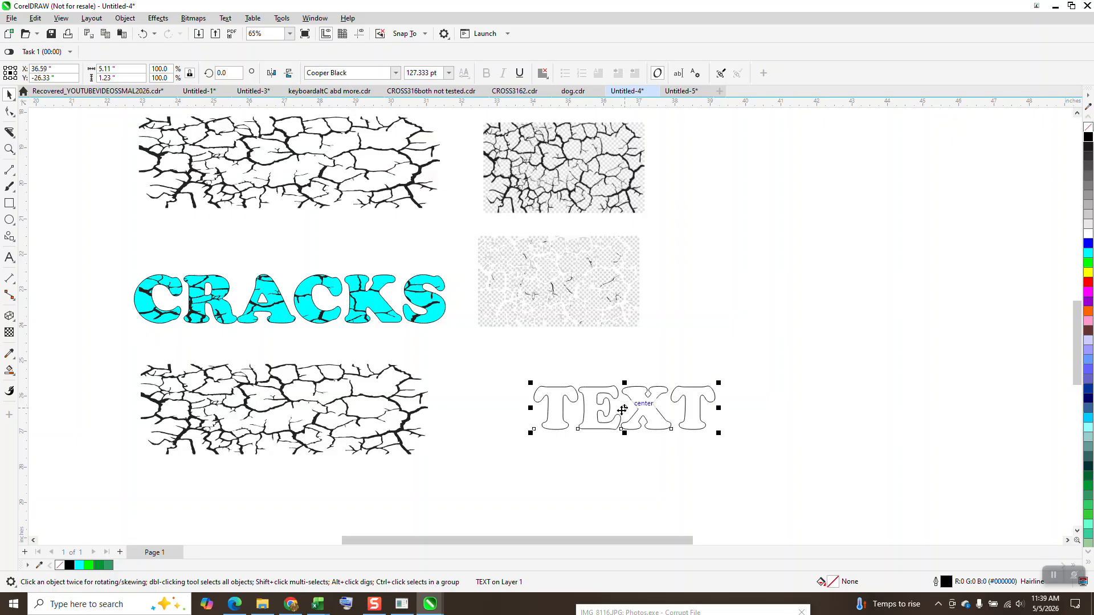
Place the TEXT outline over the crack curve and narrow the curve to about 5.5 inches wide around it
left_click_drag(611, 414, 246, 412)
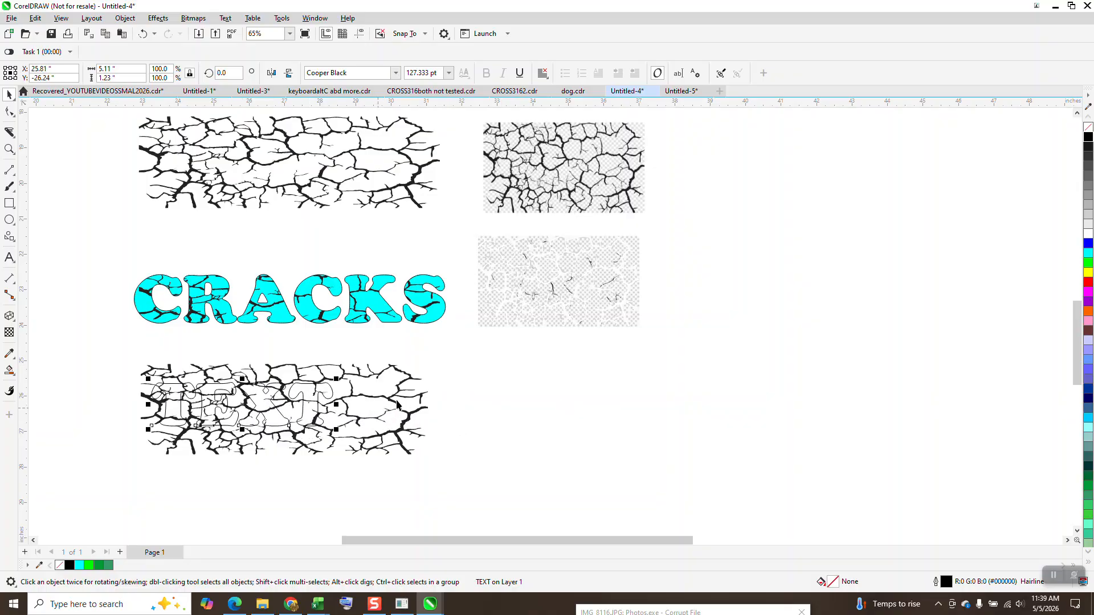
left_click(426, 411)
left_click_drag(428, 410, 337, 413)
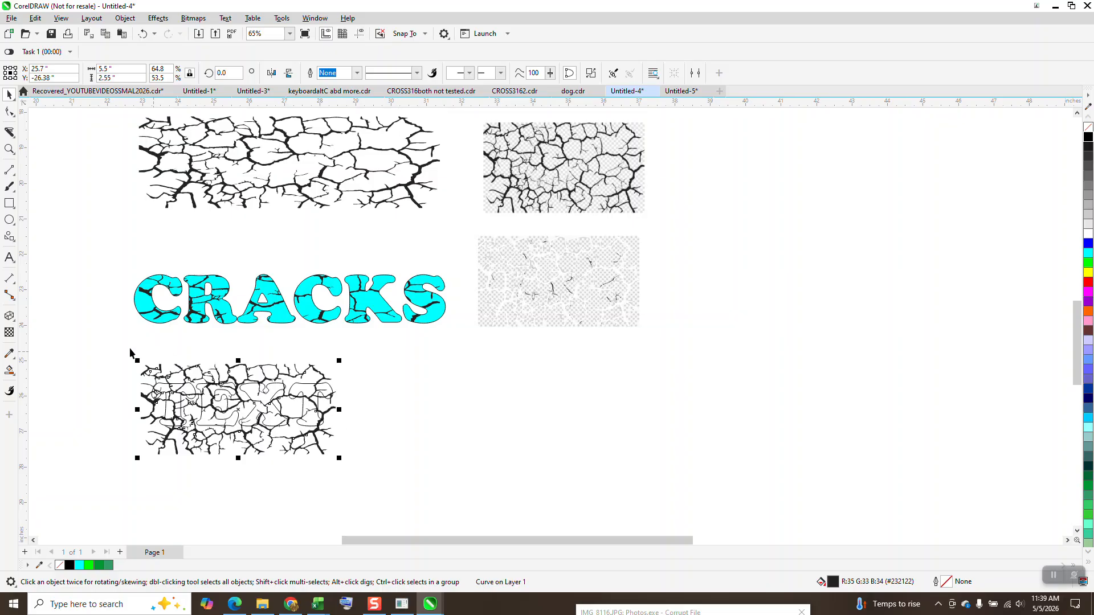
Create the intersection of the TEXT outline and the crack curve
left_click_drag(118, 344, 146, 406)
left_click_drag(394, 484, 394, 485)
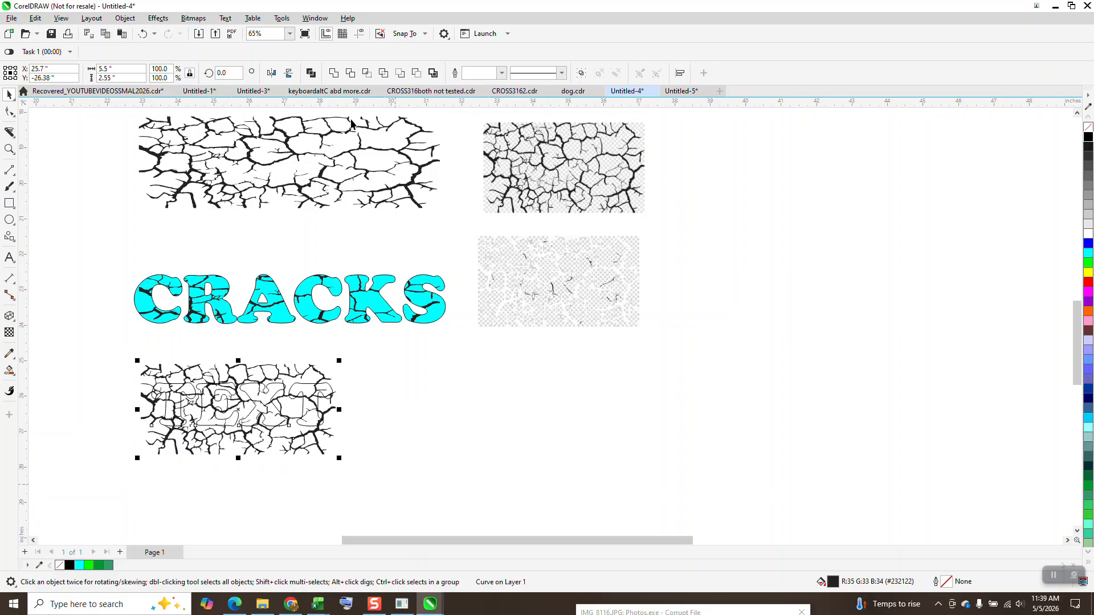
left_click(355, 74)
Nudge the intersected crack pieces 7 inches to the right, clear of the source objects
key("Right")
key("Right")
key("Right")
key("Right")
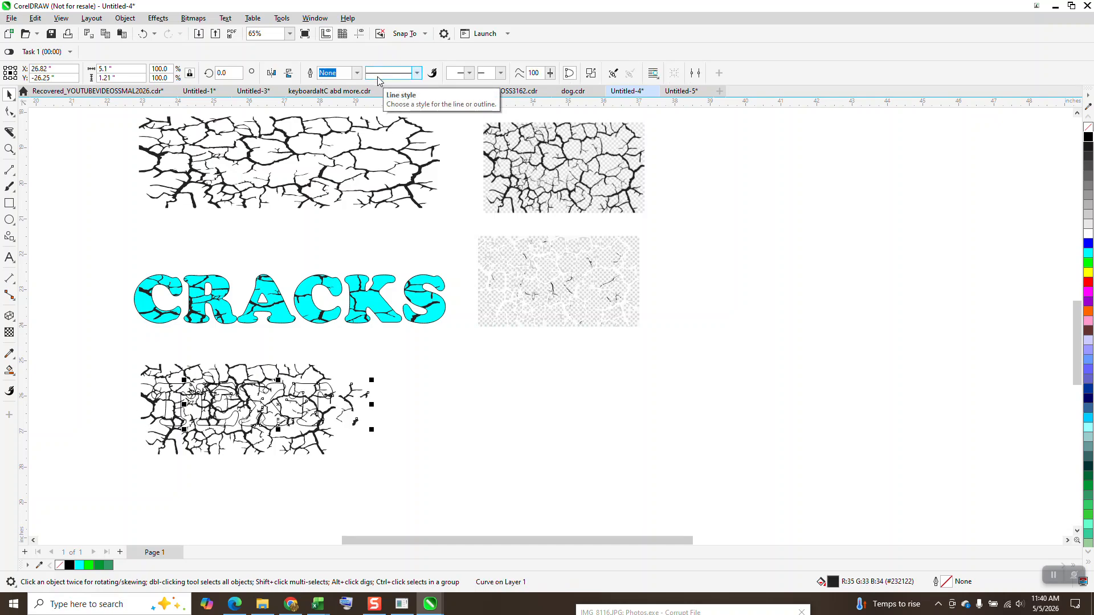
key("Right")
key("Right")
key("Right")
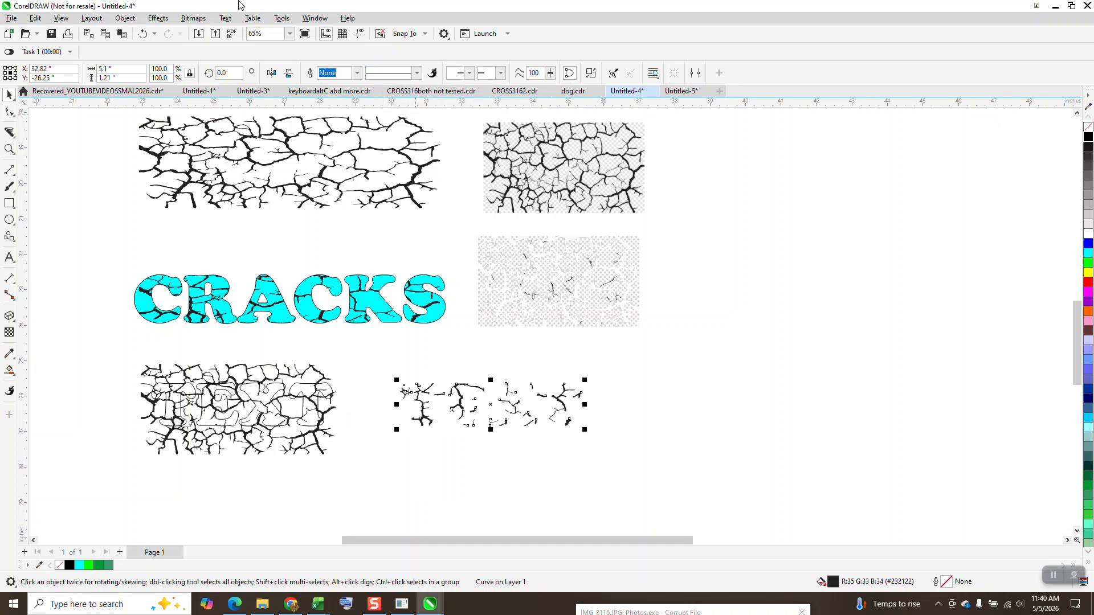
Nudge the TEXT outline 7 inches to the right so that it lines up with the intersected cracks
left_click(354, 358)
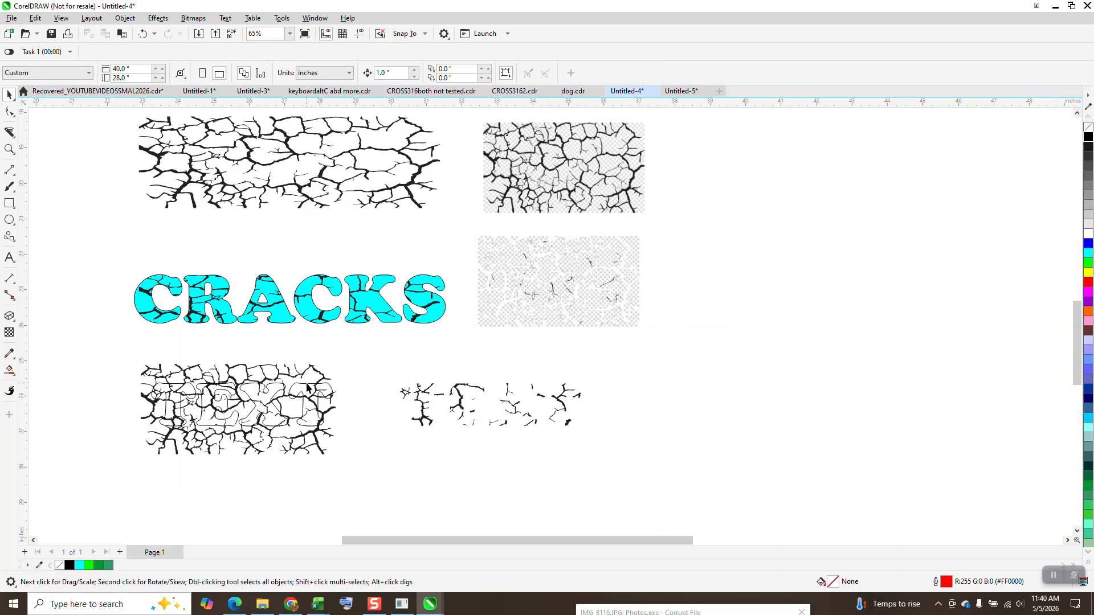
left_click(308, 387)
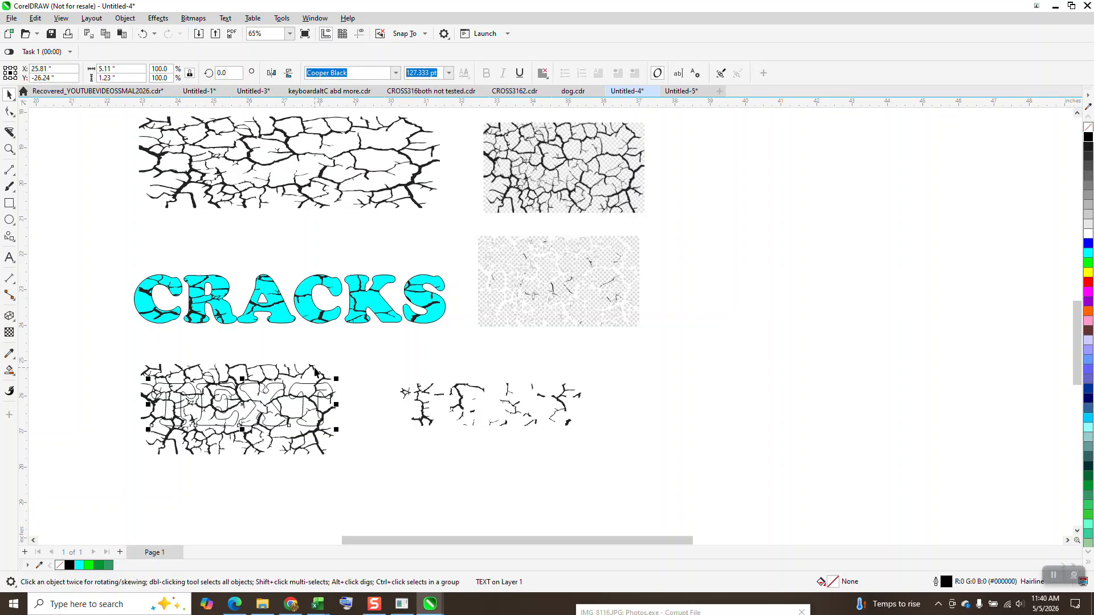
key("Right")
key("Right")
key("Right")
key("Right")
key("Right")
key("Right")
key("Right")
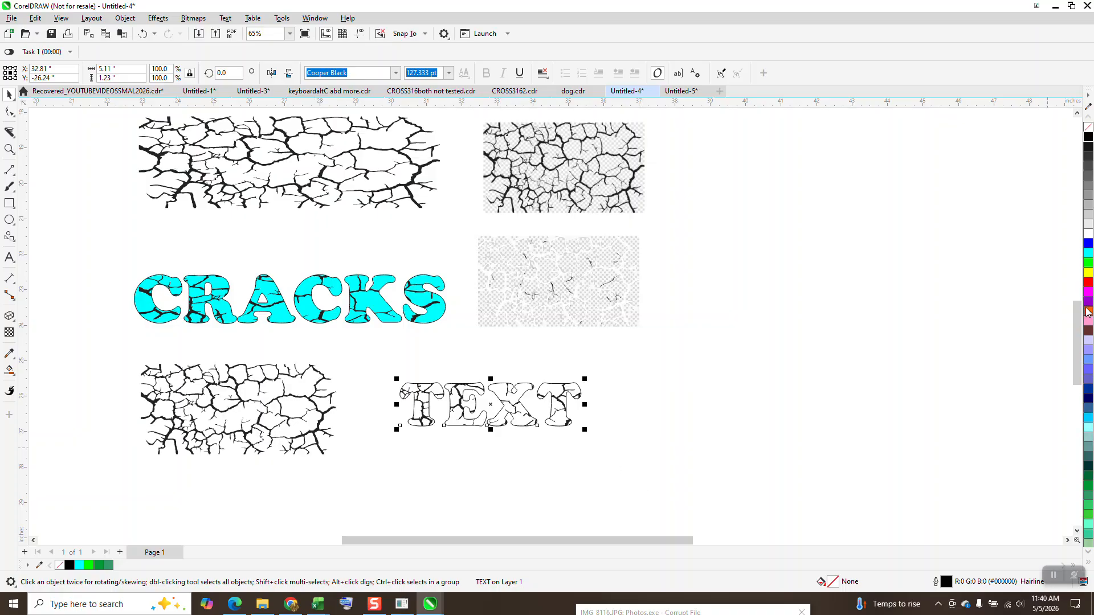
Fill the TEXT outline with cyan
left_click(1089, 254)
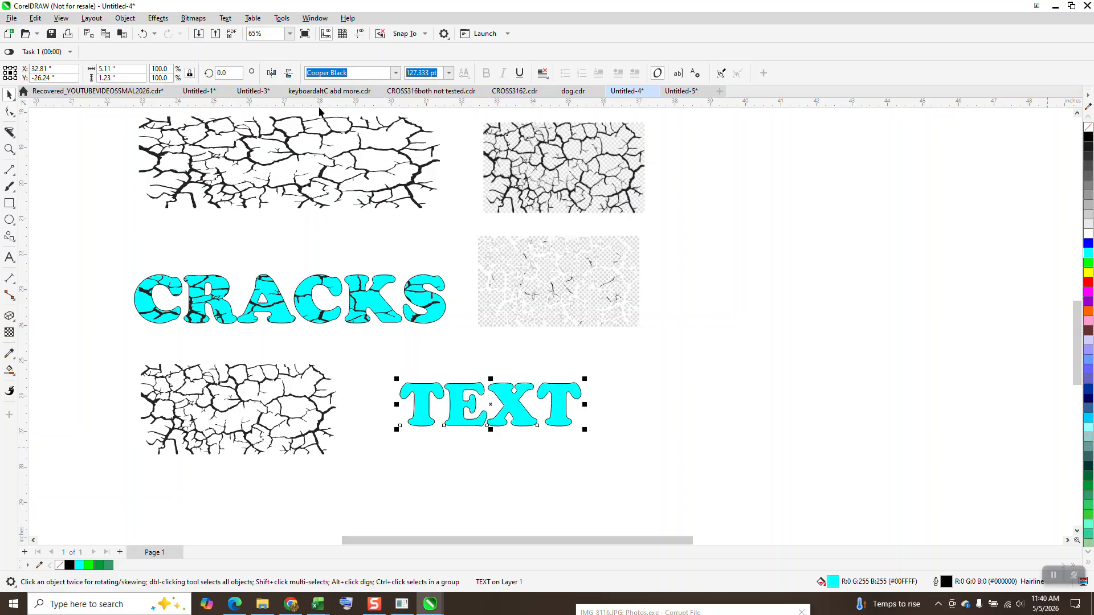
left_click(126, 19)
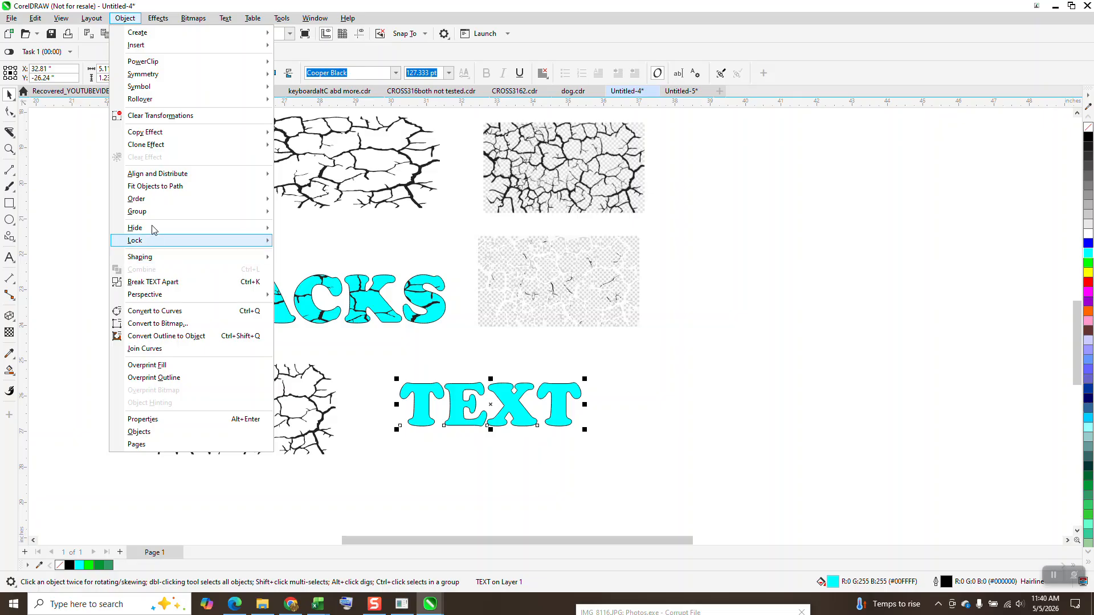
mouse_move(251, 212)
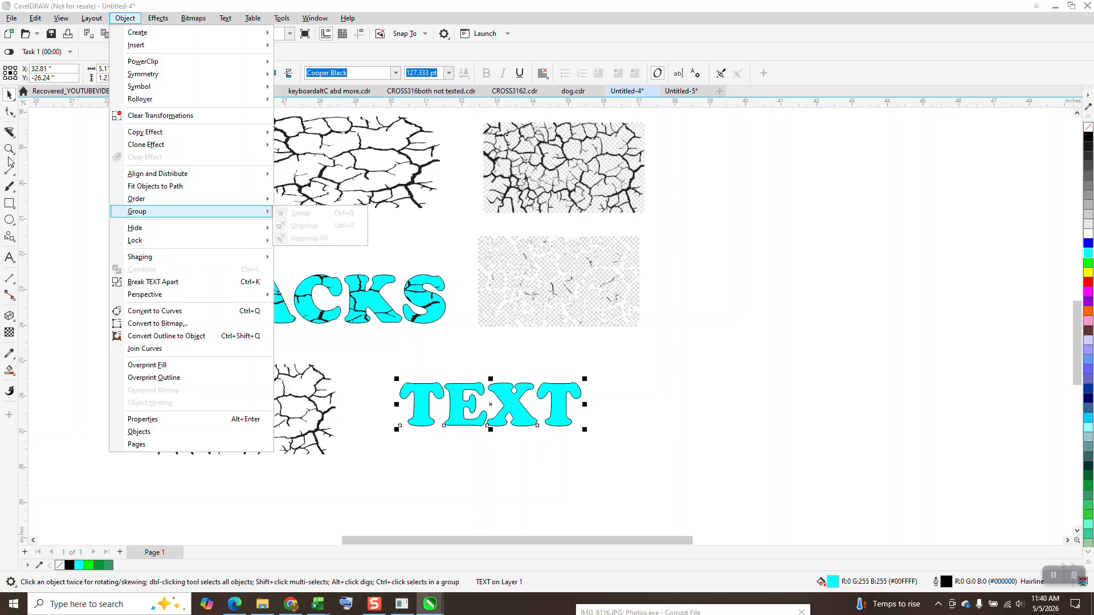
Set the nudge distance to 6 inches and nudge TEXT to the right, clear of the crack pieces
left_click(9, 97)
left_click(719, 332)
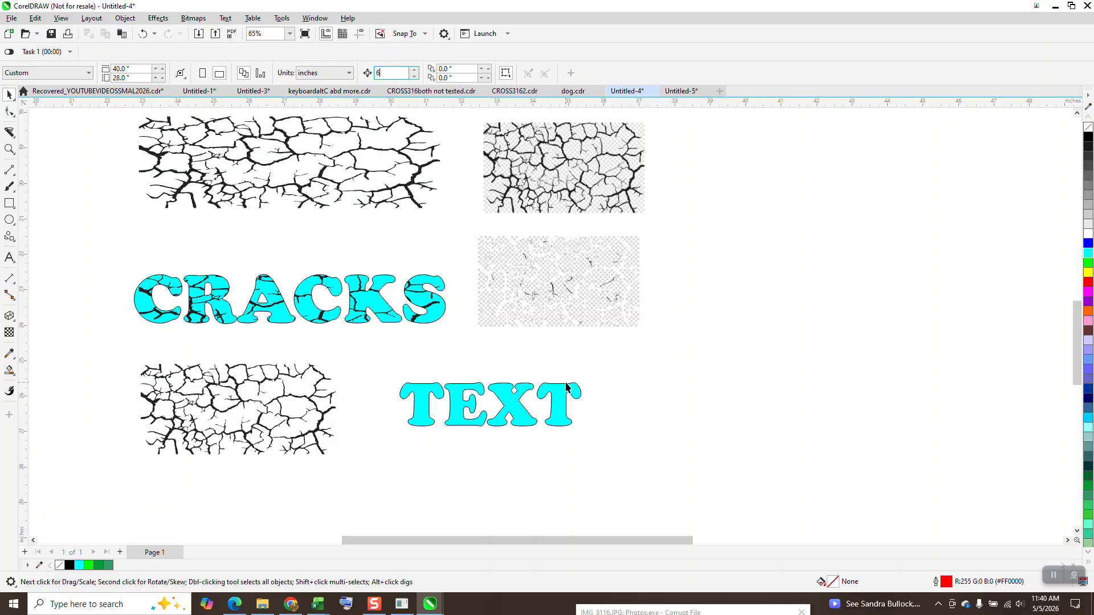
type("6")
key("Return")
left_click(570, 393)
key("Right")
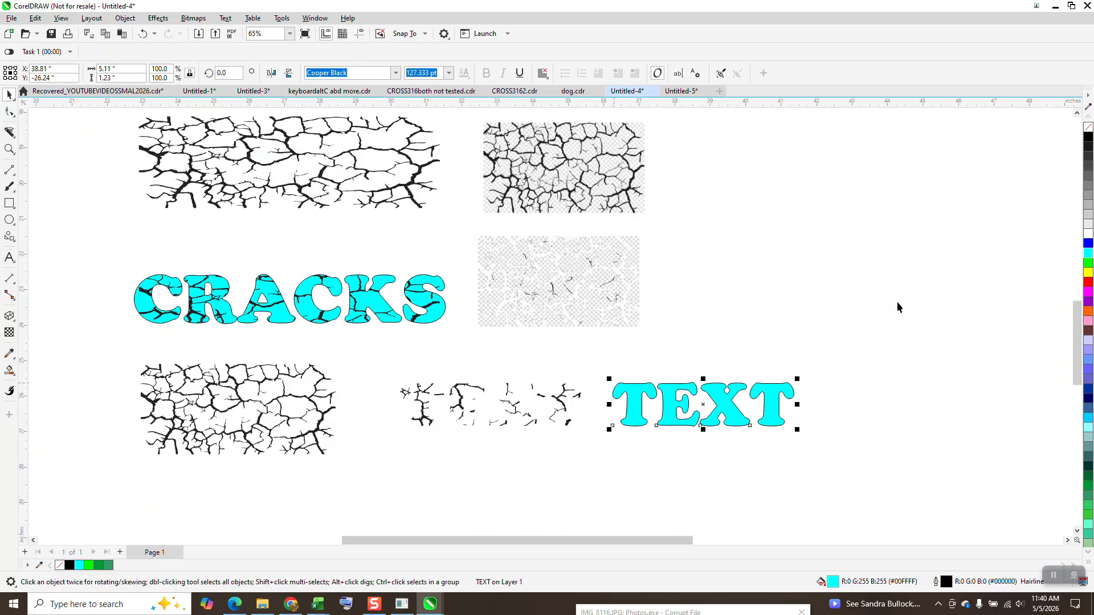
Clear the fill of the TEXT outline and Smart Fill its four letters with cyan instead of red
left_click(1087, 128)
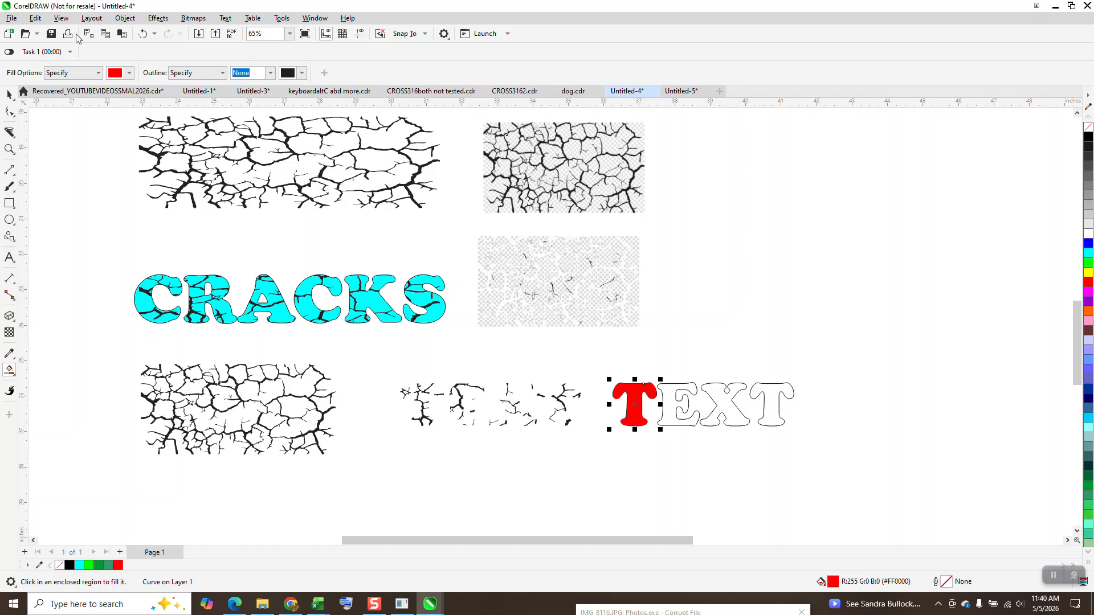
left_click(143, 36)
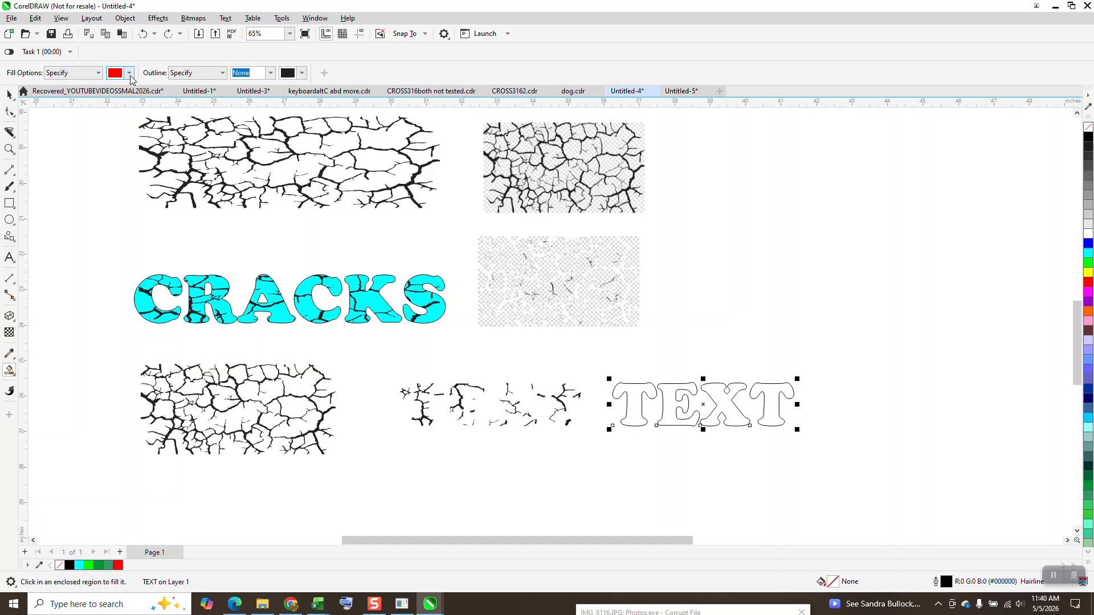
left_click(129, 74)
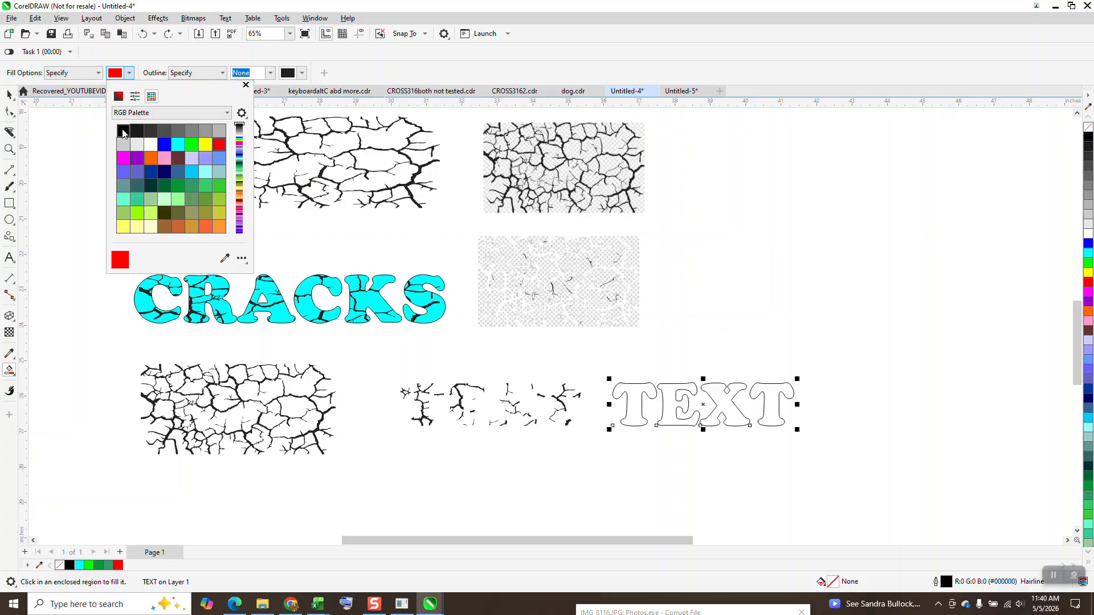
left_click(177, 144)
left_click(637, 416)
left_click(634, 410)
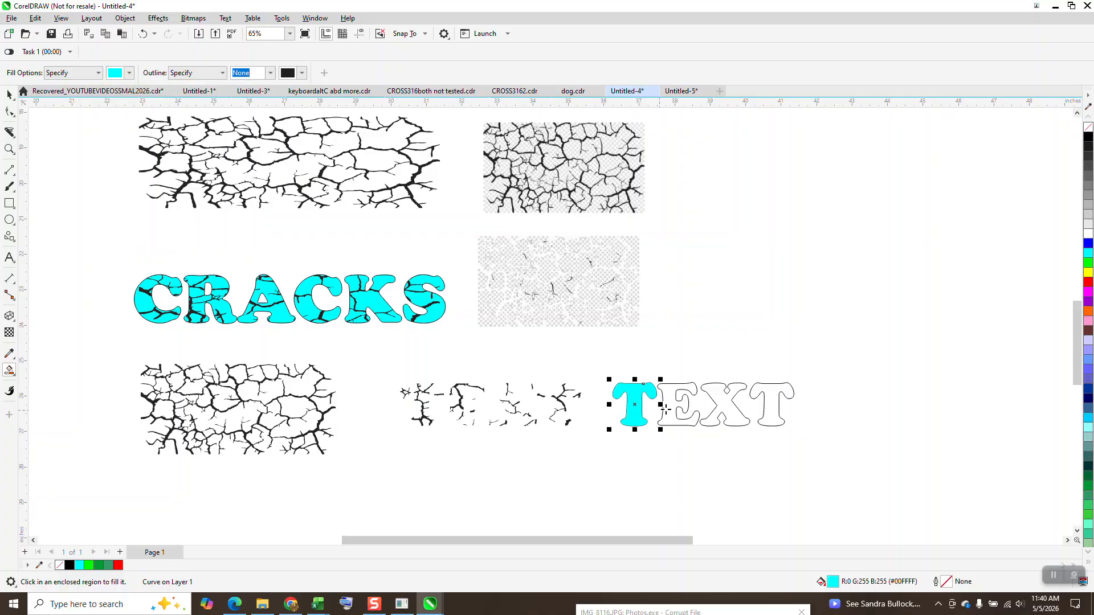
left_click(672, 410)
left_click(722, 403)
left_click(762, 404)
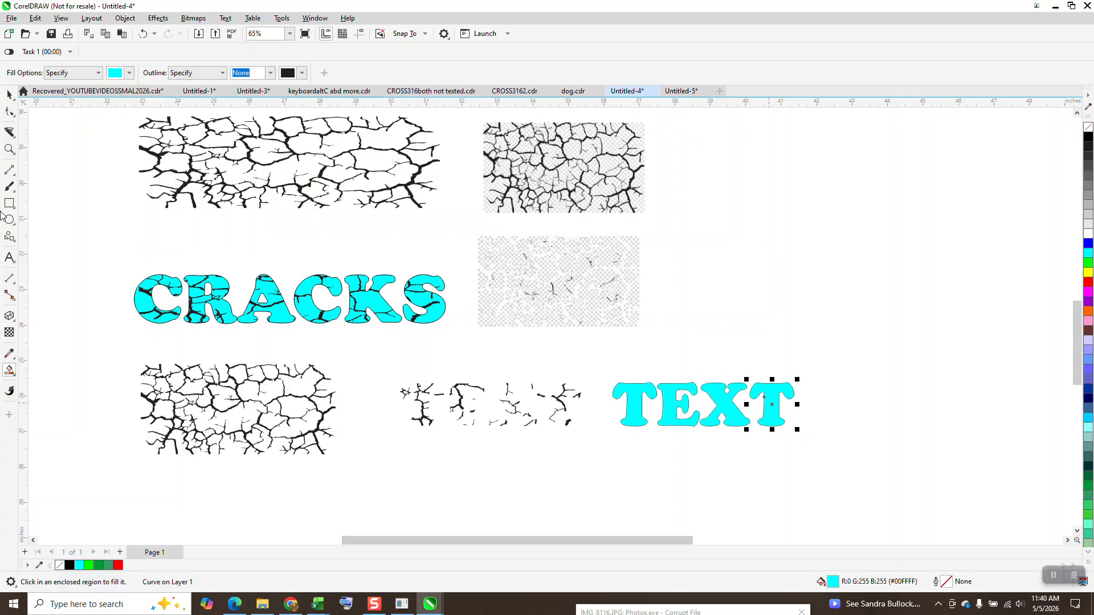
Group the TEXT outline with its cyan letter fills and send the group to the back of the page
left_click(9, 94)
left_click_drag(735, 449, 875, 480)
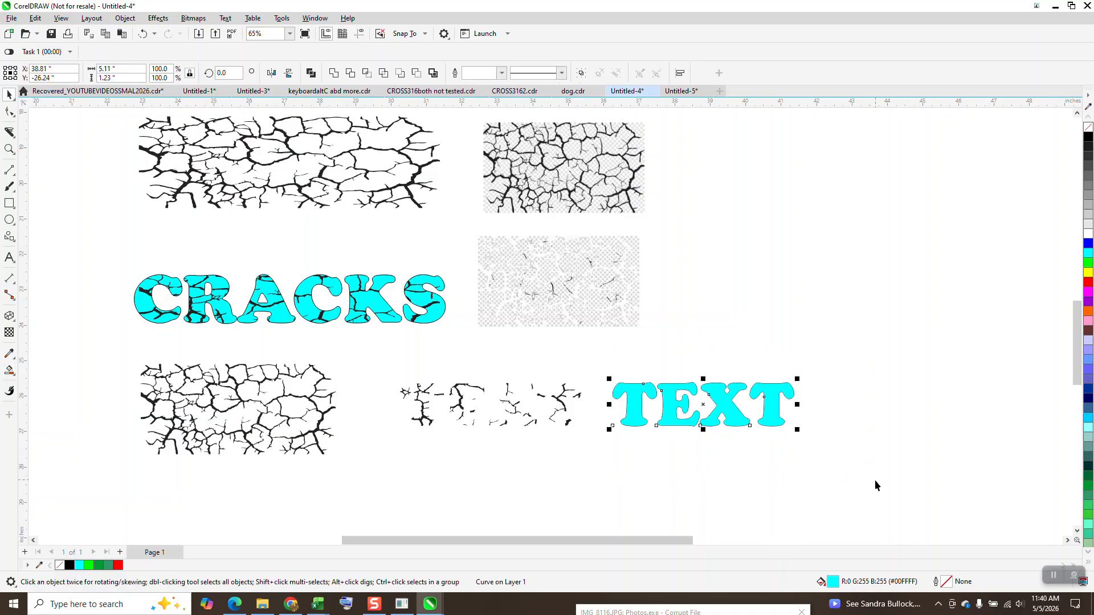
key("ctrl+g")
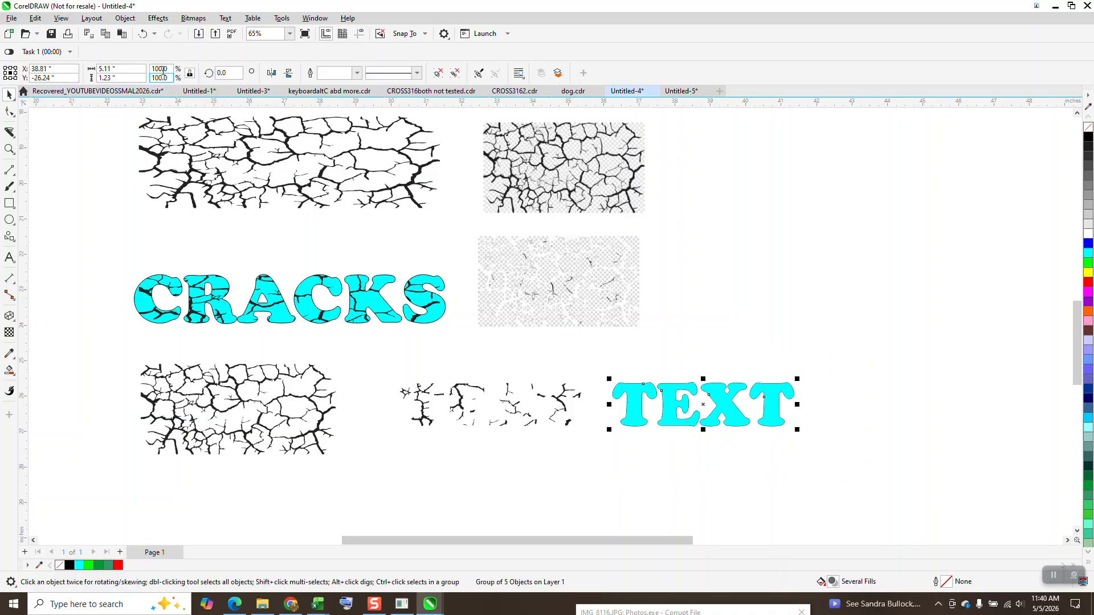
left_click(125, 19)
mouse_move(165, 199)
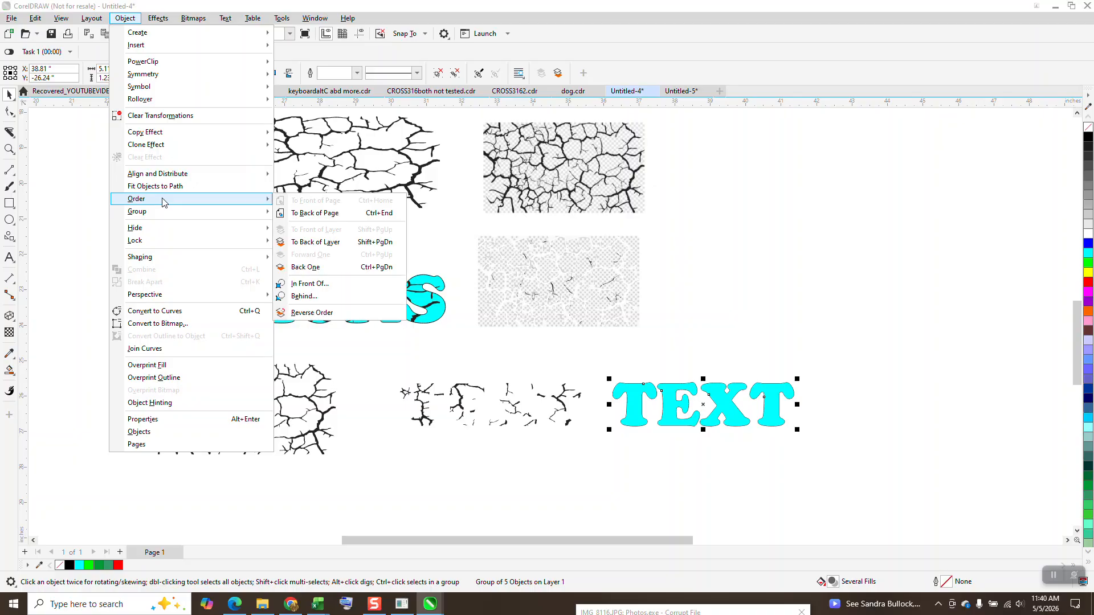
left_click(326, 216)
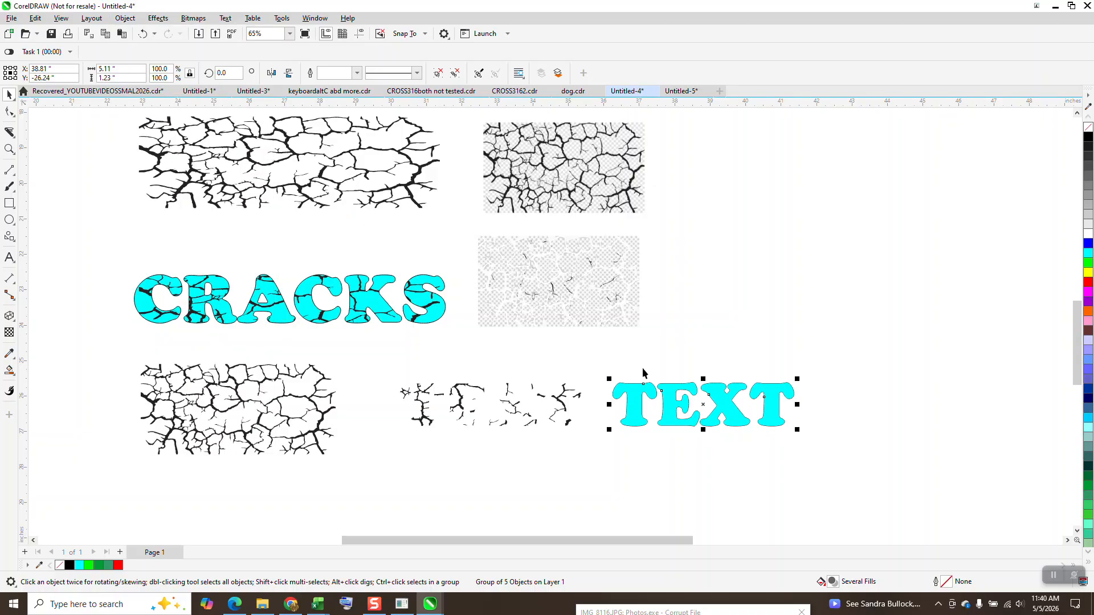
Nudge the crack pieces 6 inches to the right onto the cyan TEXT and inspect the result up close
left_click(567, 411)
key("Right")
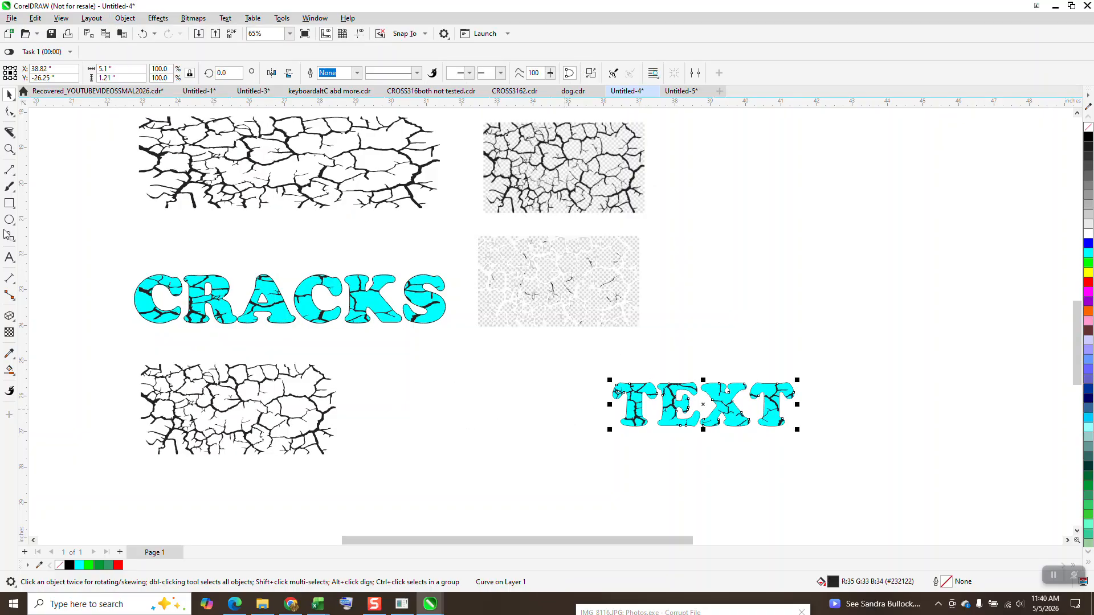
left_click(9, 150)
mouse_move(590, 354)
left_mouse_down()
mouse_move(623, 391)
mouse_move(840, 451)
left_mouse_up()
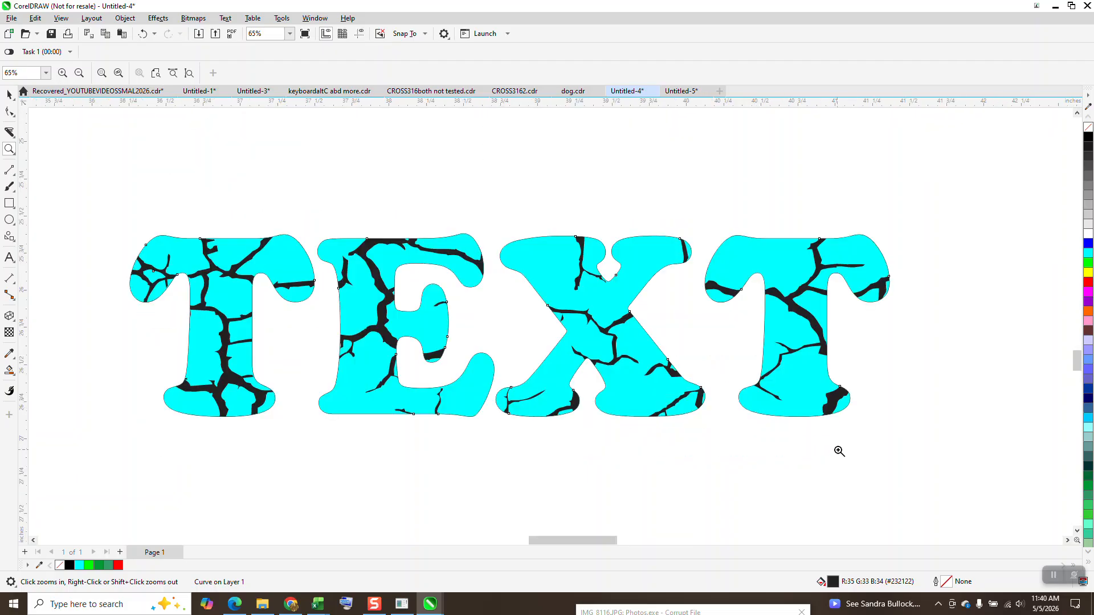
scroll(454, 260, "down", 3)
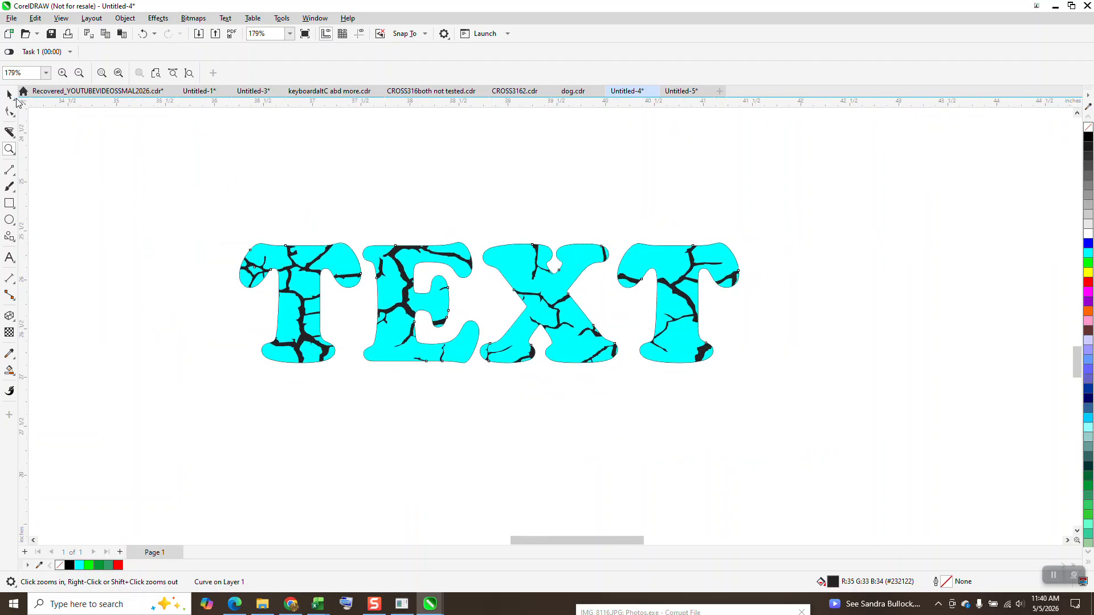
Nudge the crack pieces 6 inches down, off the cyan TEXT
left_click(18, 103)
scroll(357, 169, "down", 2)
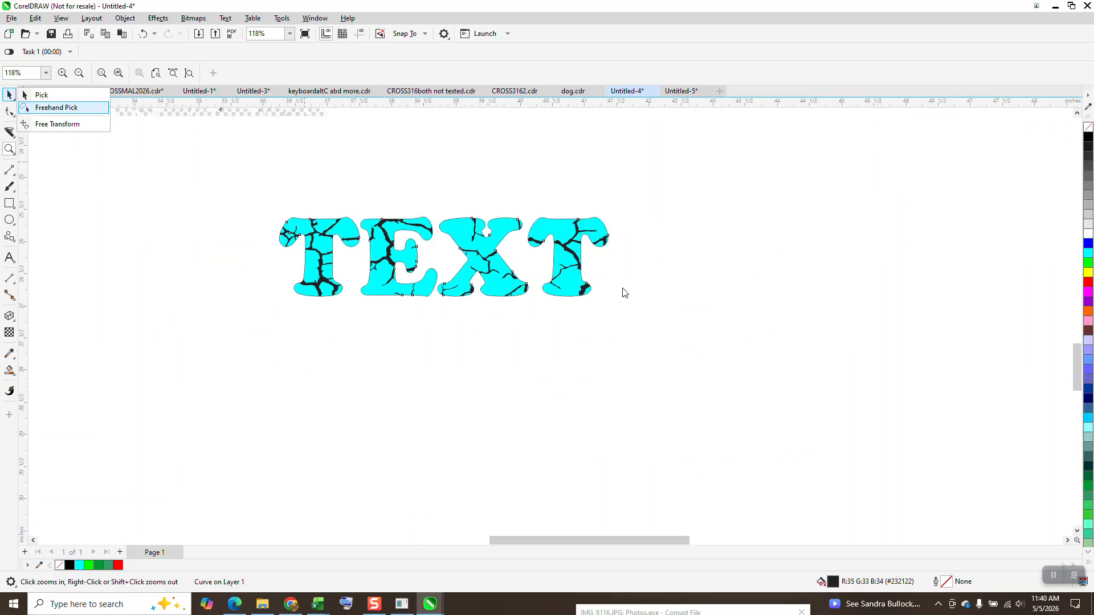
left_click(36, 94)
left_click(342, 177)
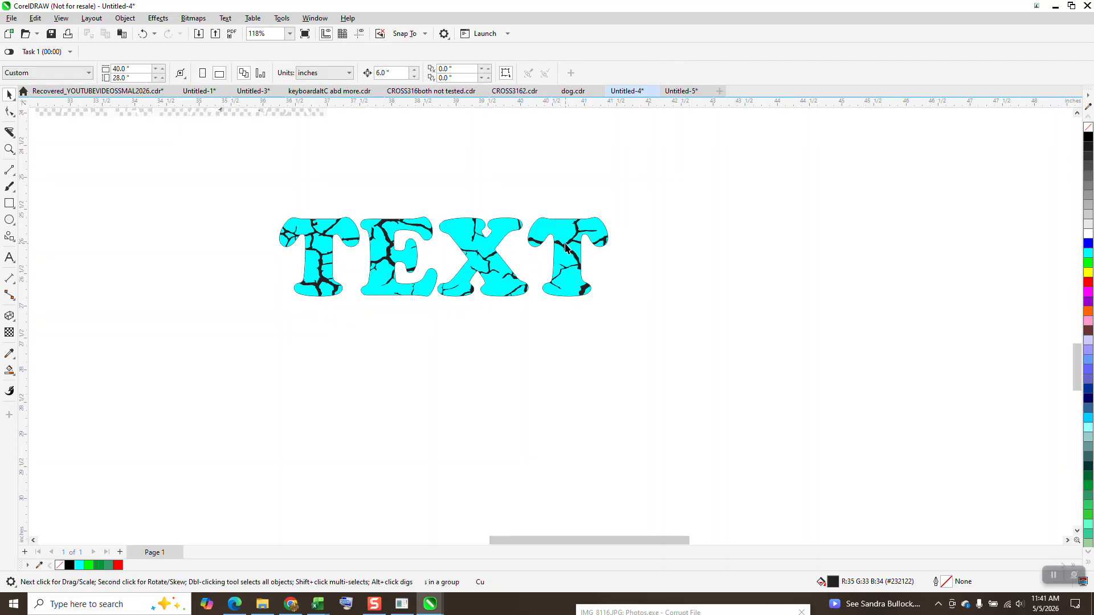
left_click(566, 250)
key("Down")
scroll(566, 251, "down", 3)
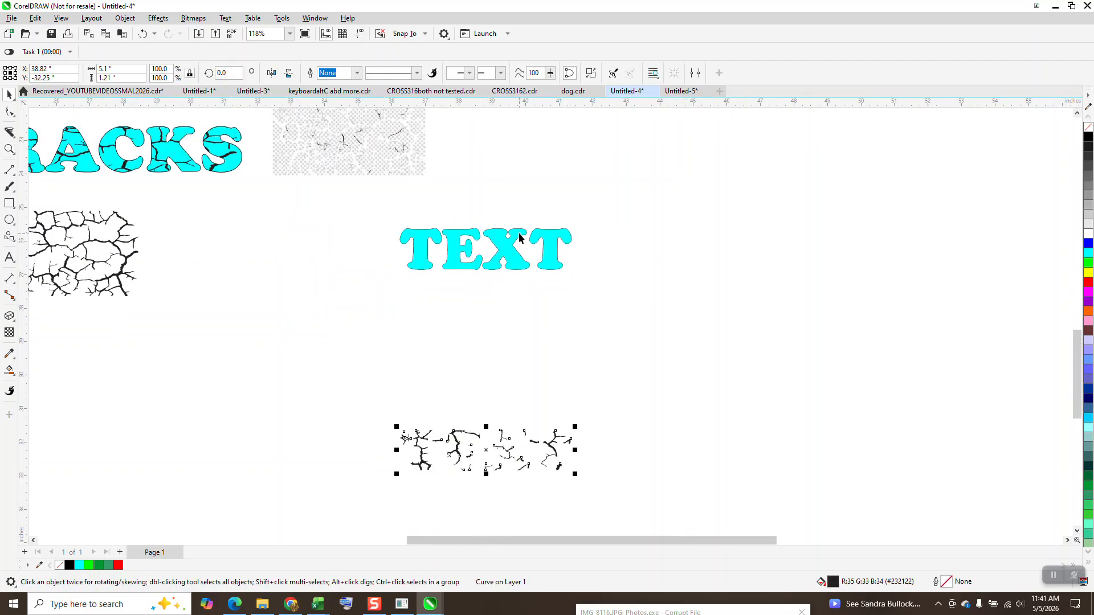
Give the TEXT group no fill and a black outline, and nudge it 6 inches down onto the crack pieces
left_click(542, 264)
left_click(1088, 128)
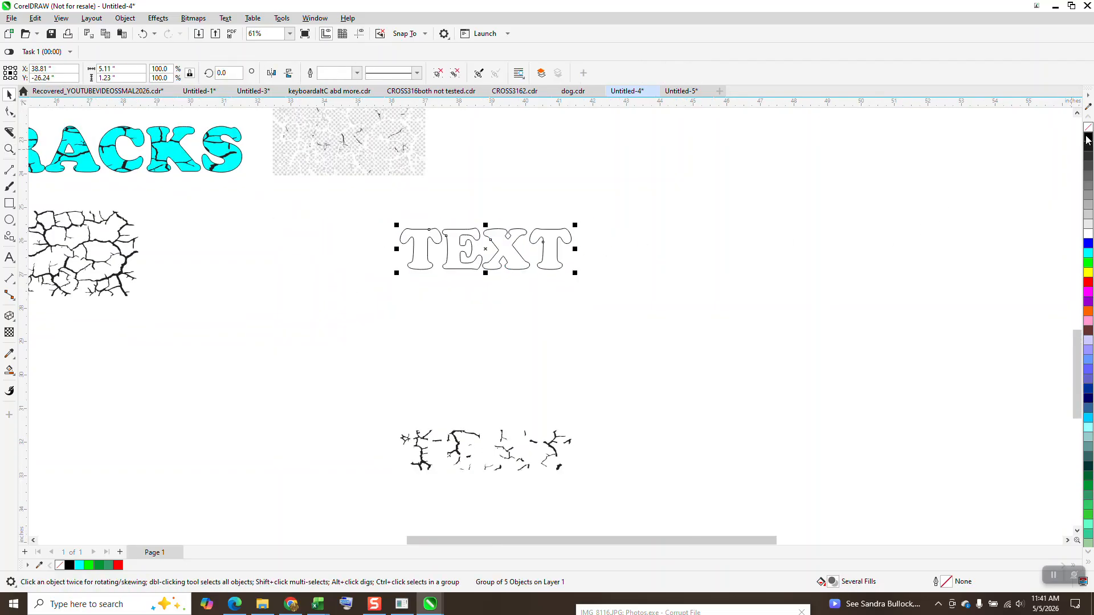
right_click(1088, 138)
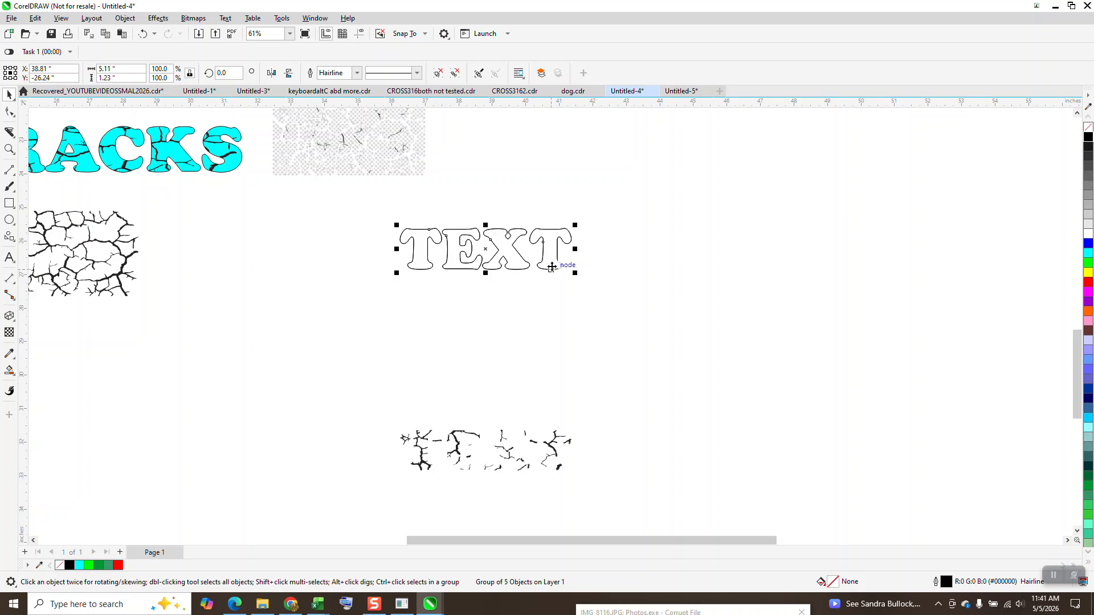
key("Down")
Group the unfilled TEXT outline together with the crack pieces
left_click(9, 149)
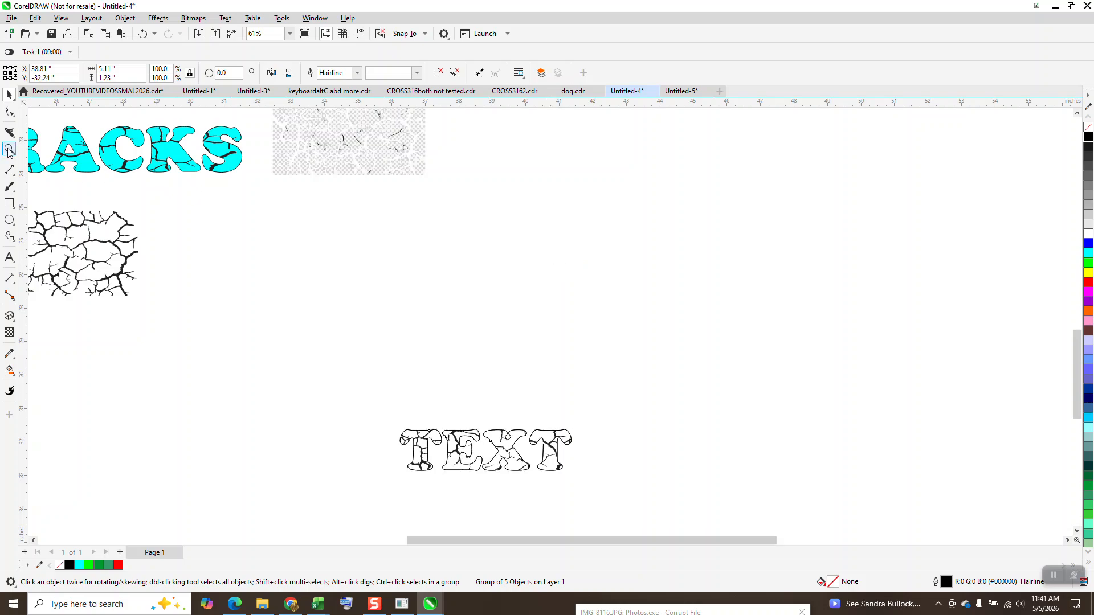
left_click_drag(368, 397, 631, 483)
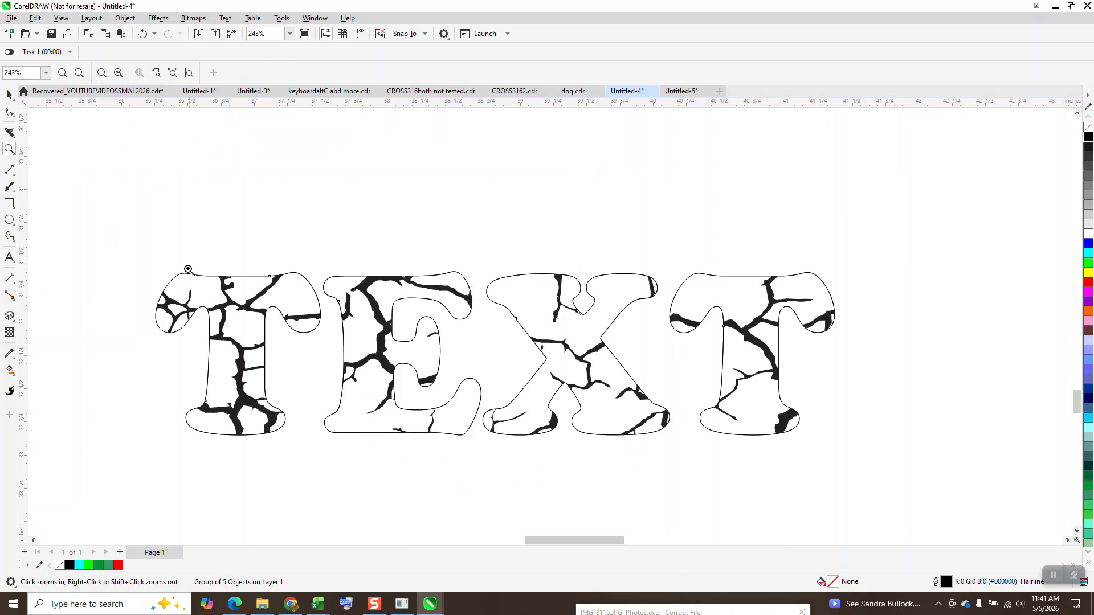
left_click(9, 370)
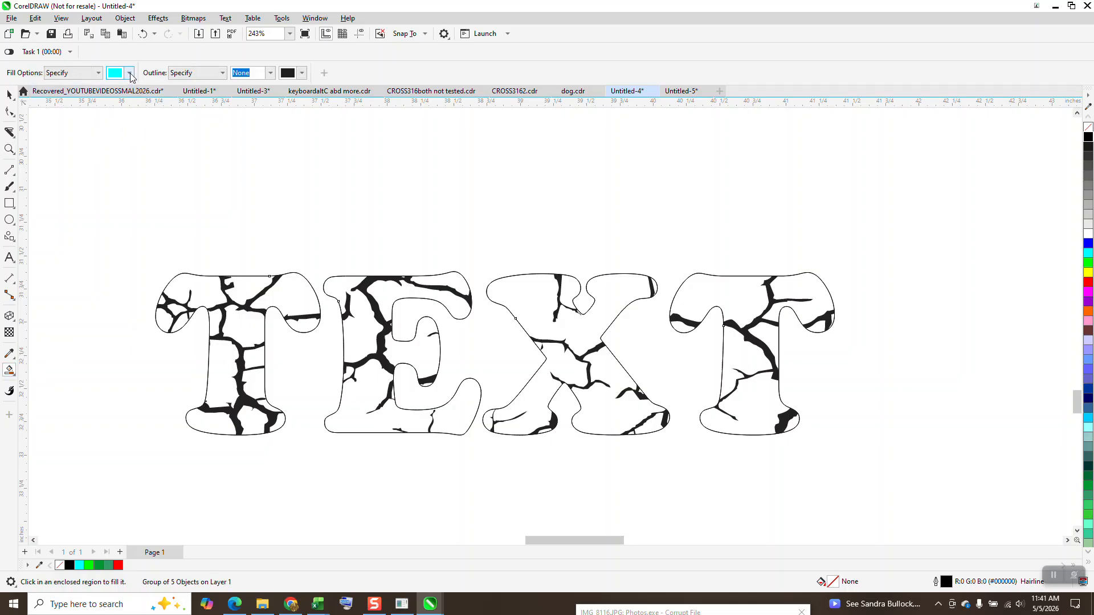
left_click(130, 75)
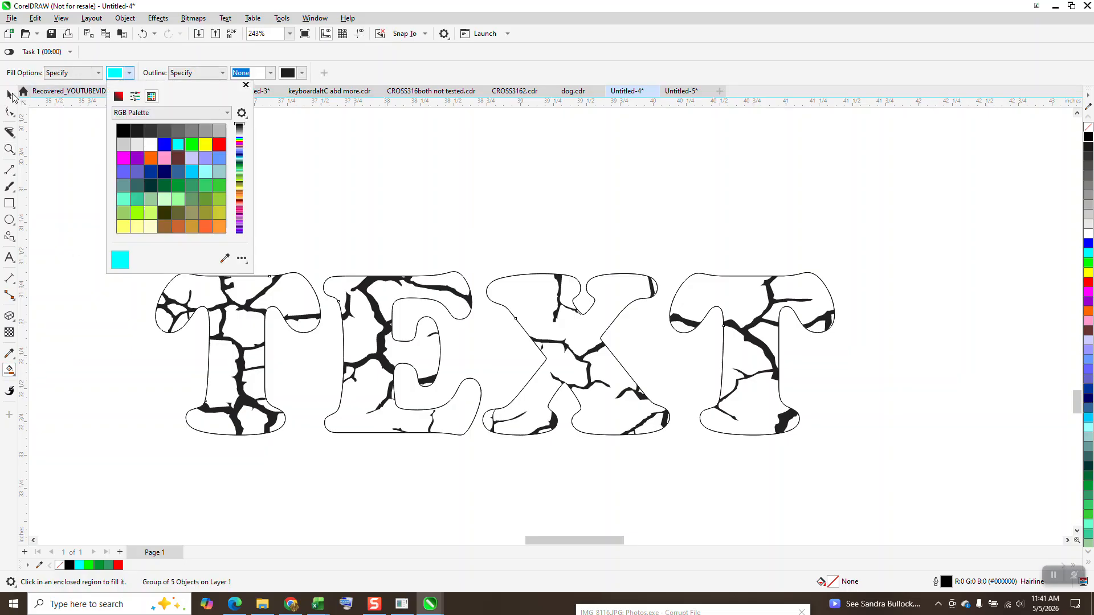
left_click(12, 95)
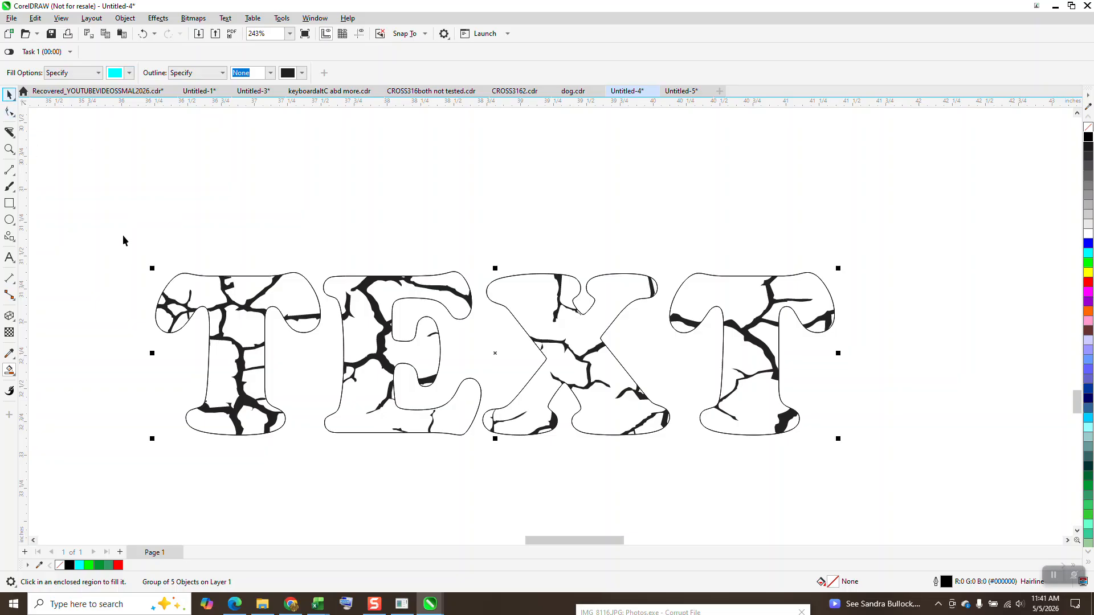
left_click_drag(135, 207, 852, 469)
key("ctrl+g")
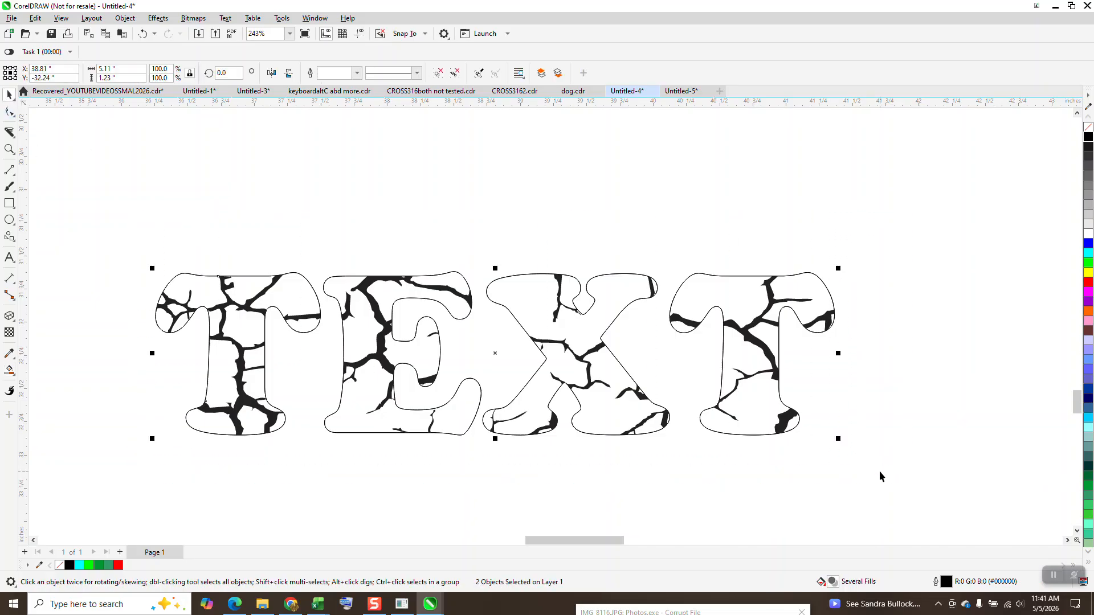
Use Smart Fill with cyan and no outline on the large crossbar areas between the cracks in the first T
left_click(10, 369)
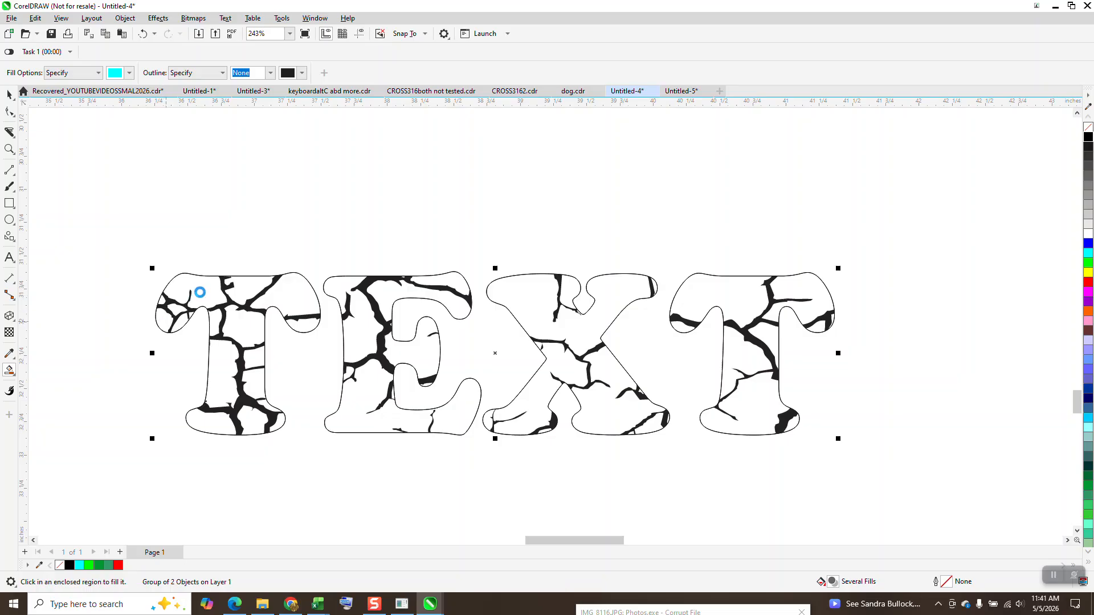
left_click(200, 292)
left_click(241, 293)
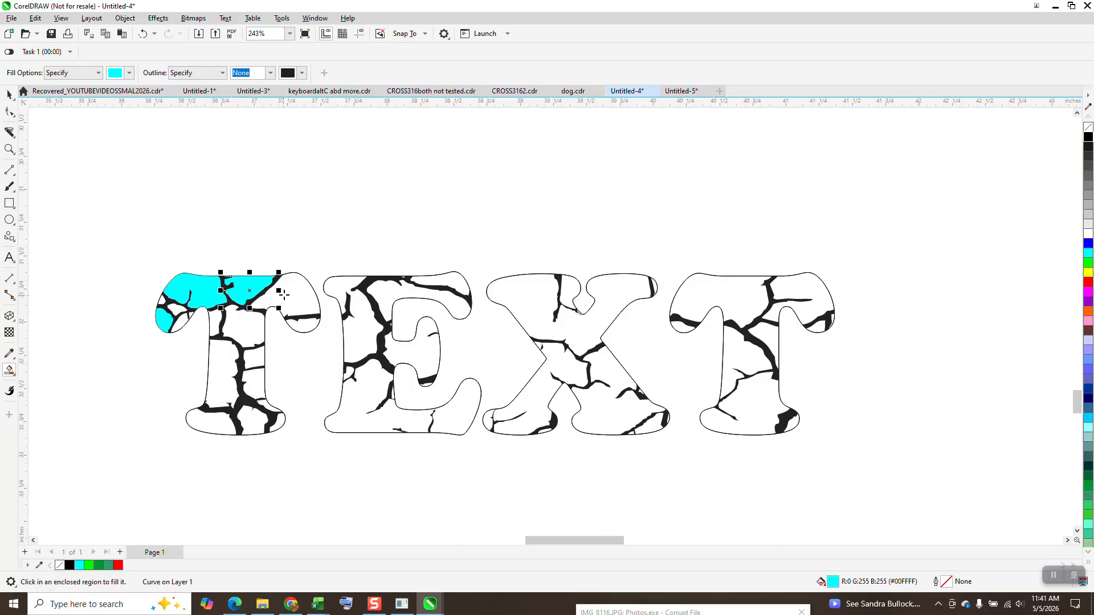
left_click(291, 292)
left_click(305, 322)
Smart Fill the enclosed areas of the first T's stem and base with cyan
left_click(247, 330)
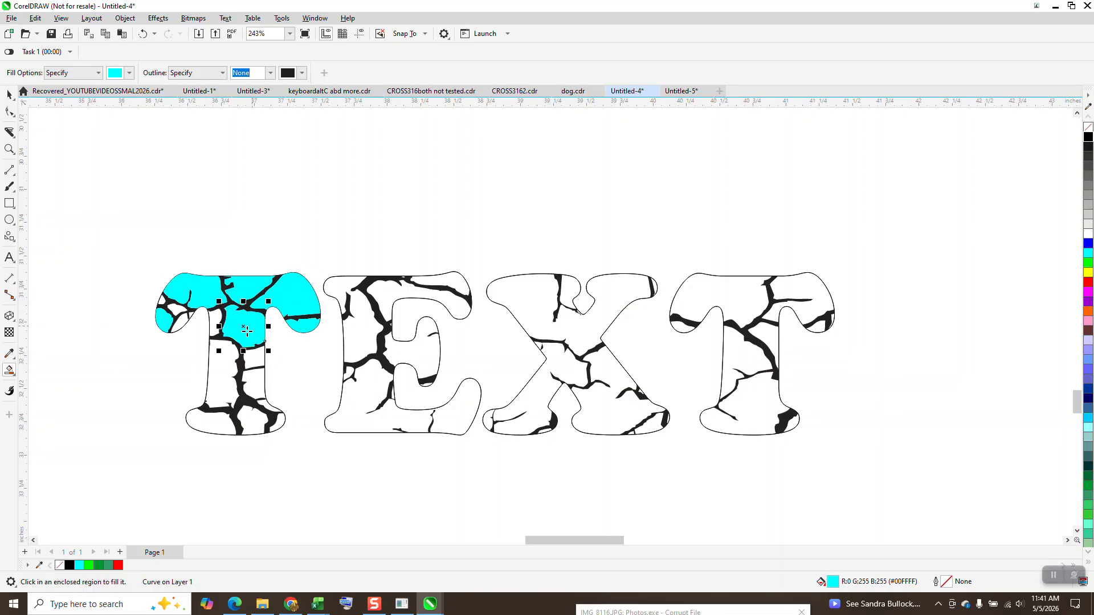
left_click(214, 324)
left_click(234, 358)
left_click(250, 355)
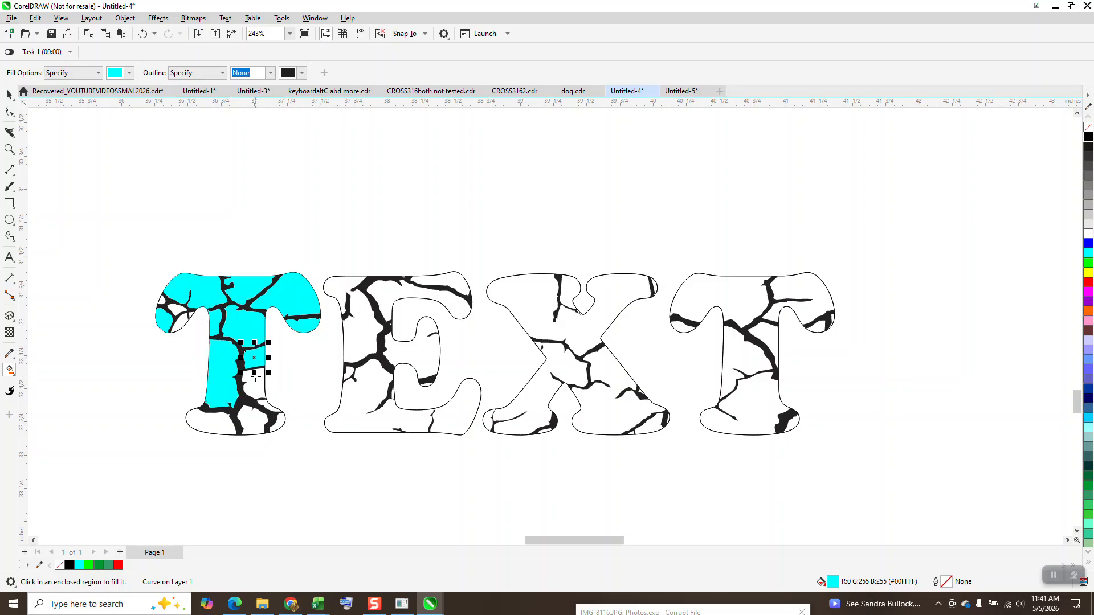
left_click(256, 379)
left_click(263, 421)
left_click(279, 420)
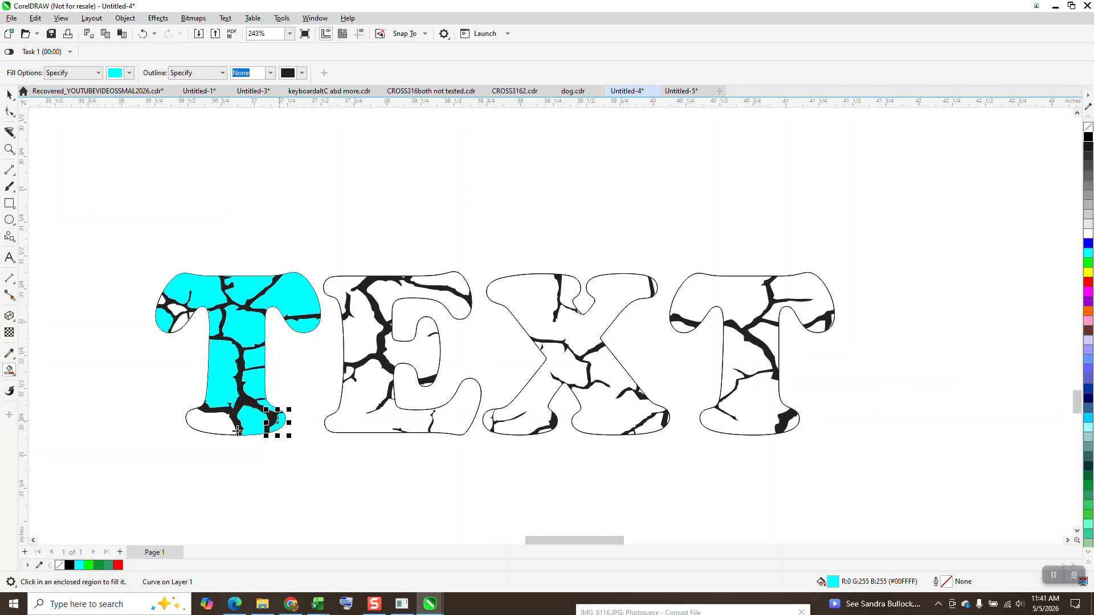
left_click(216, 426)
Smart Fill the remaining small gaps between the cracks in the first T's left arm with cyan
left_click(182, 324)
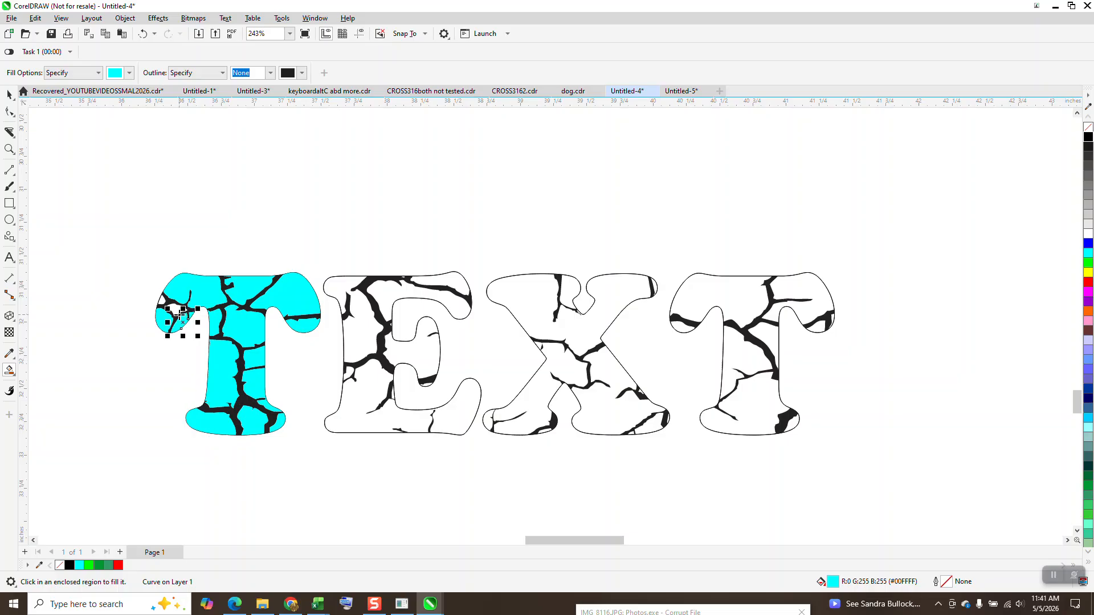
left_click(175, 310)
left_click(9, 148)
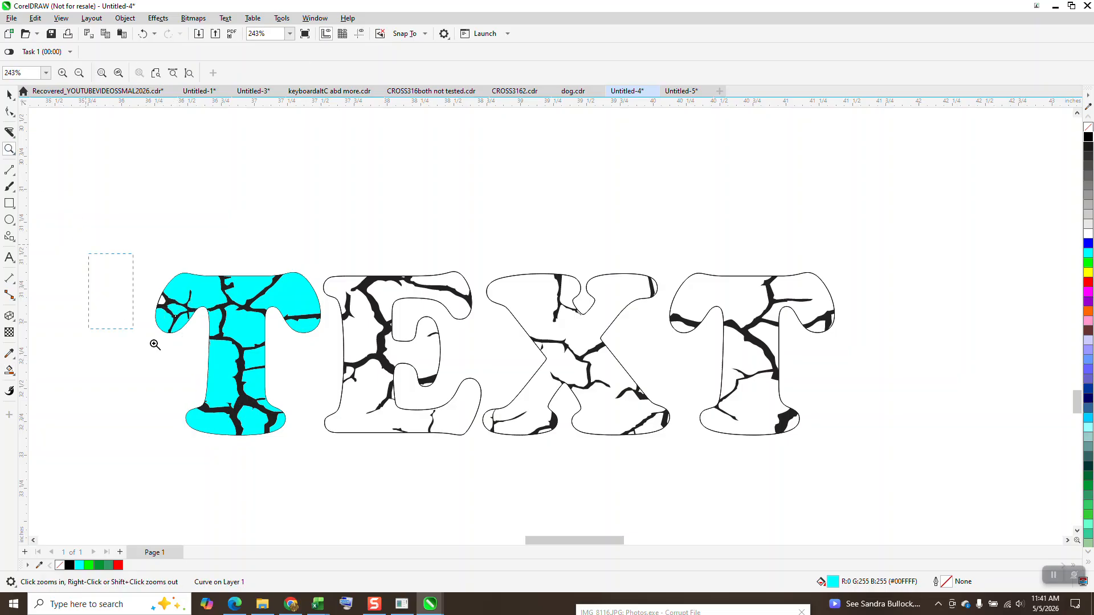
left_click(151, 341)
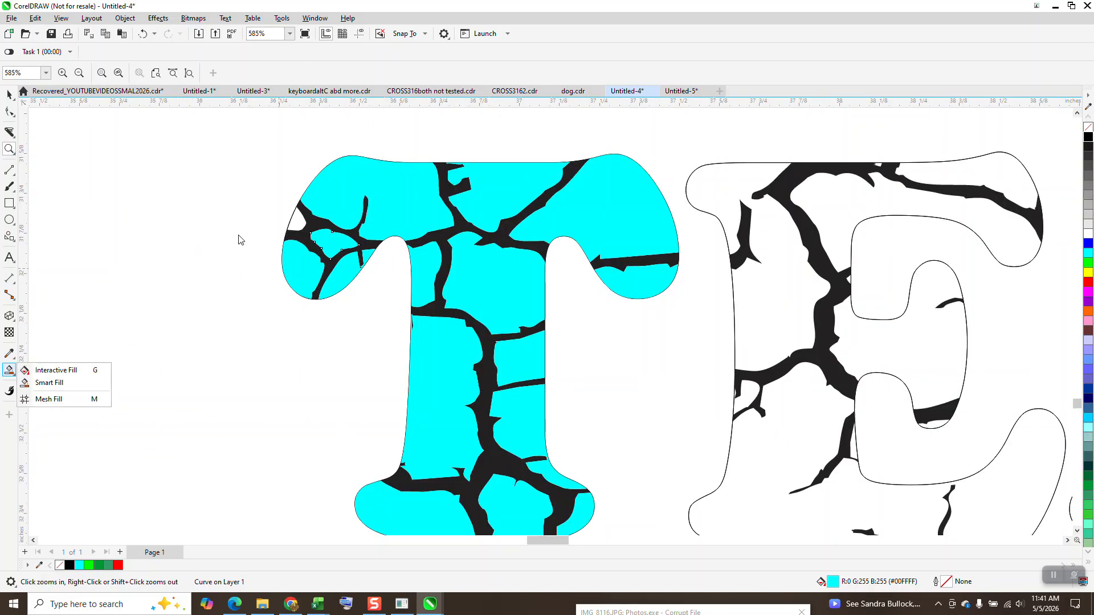
left_click(51, 384)
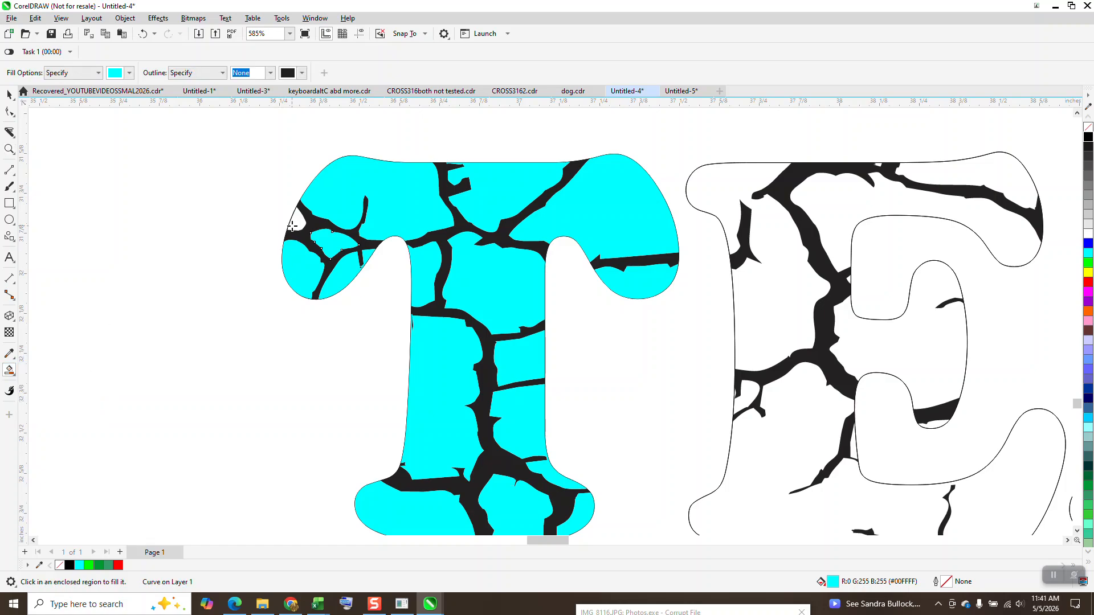
left_click(294, 222)
Smart Fill the main areas between the cracks of the letter E with cyan
scroll(205, 294, "down", 2)
left_click(562, 232)
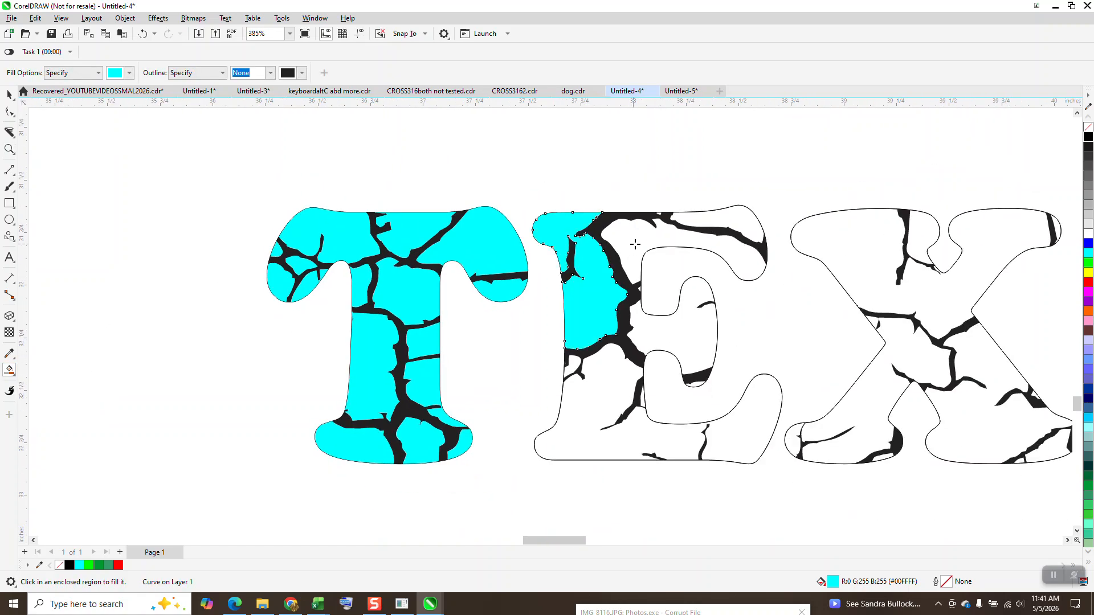
left_click(746, 224)
left_click(660, 341)
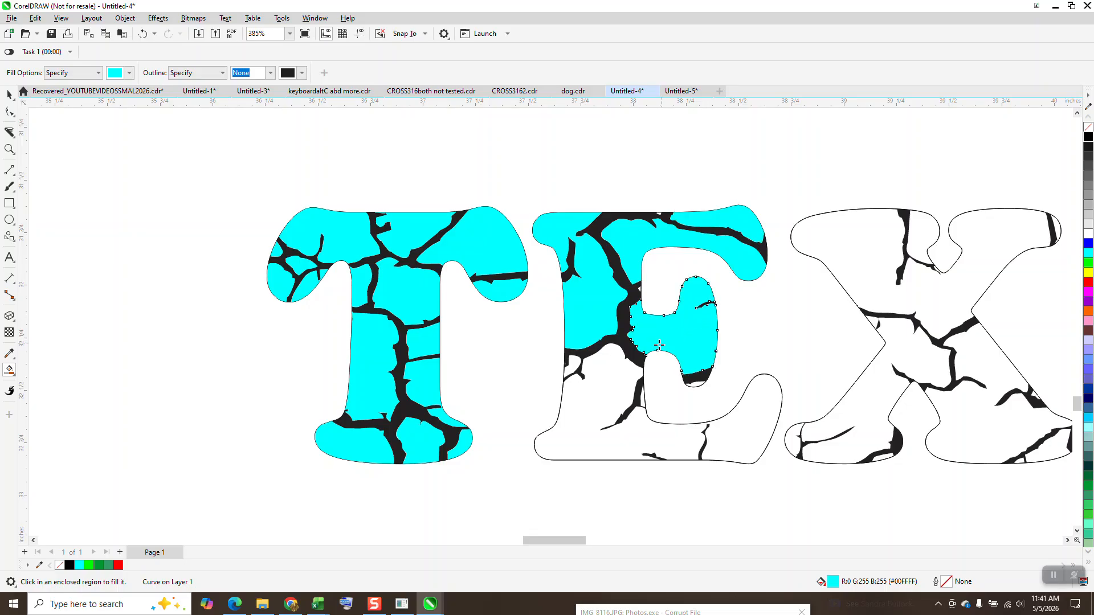
left_click(612, 385)
left_click(571, 363)
Smart Fill the main areas of the letter X with cyan, including the small gap at the edge of its left foot
scroll(507, 354, "down", 1)
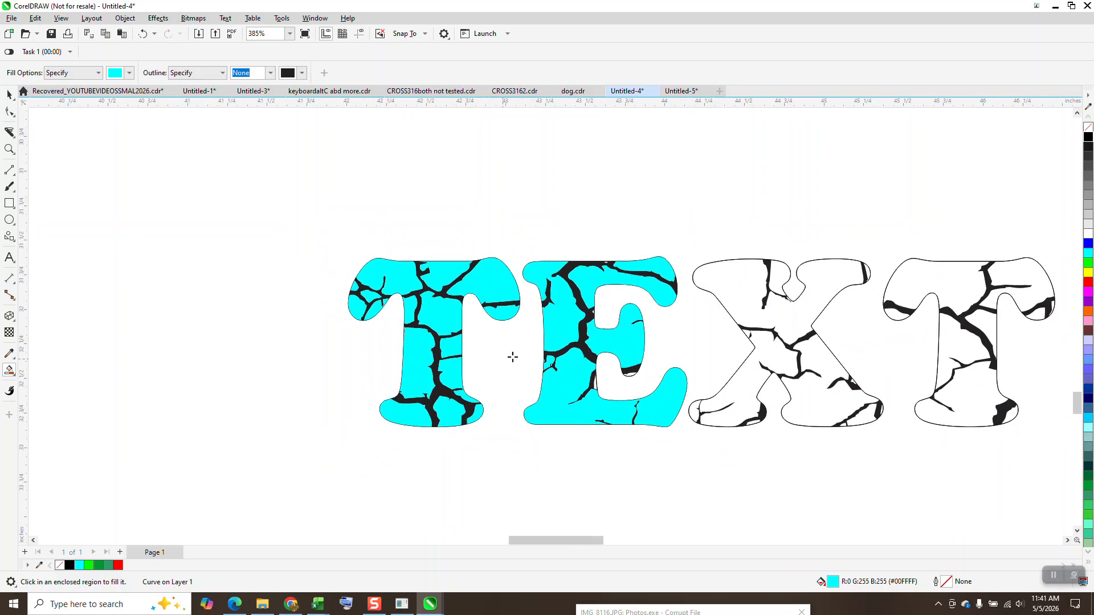
left_click(790, 300)
left_click(826, 353)
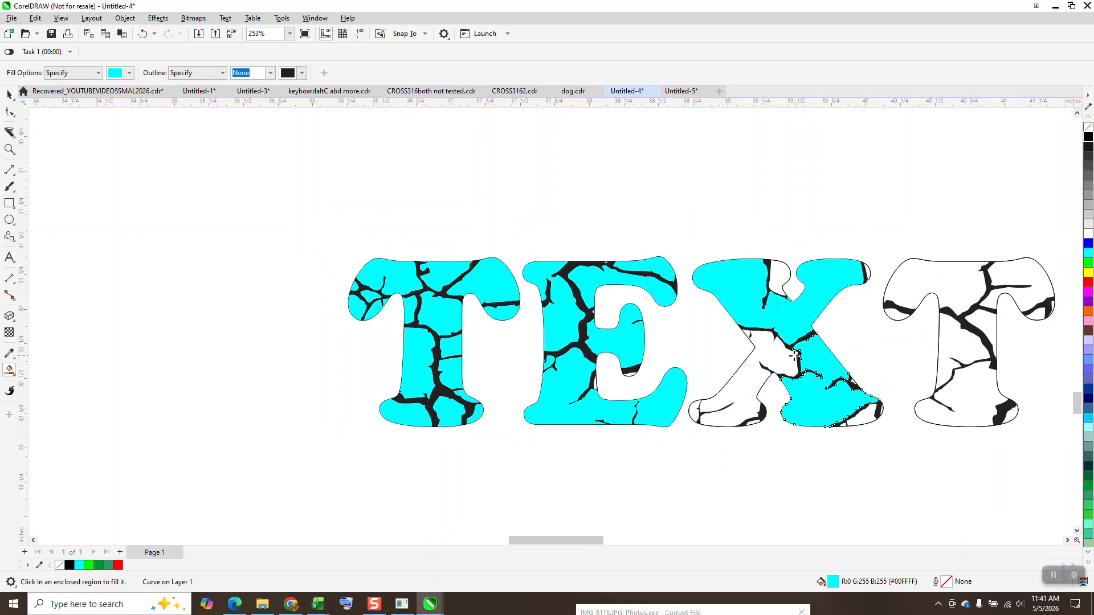
left_click(767, 366)
left_click(695, 411)
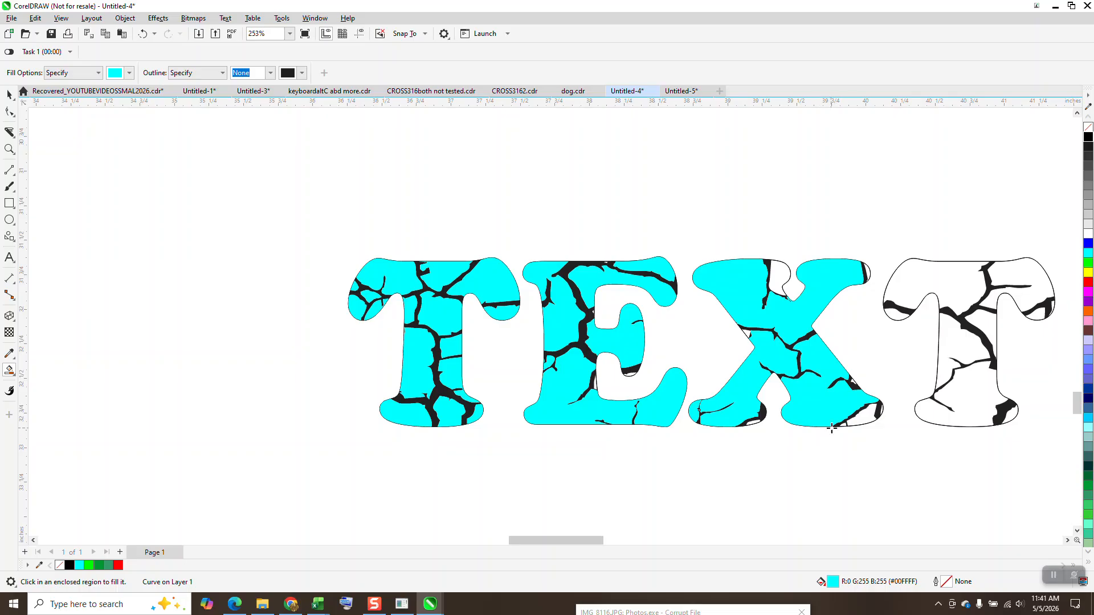
left_click(862, 419)
left_click_drag(696, 397, 877, 482)
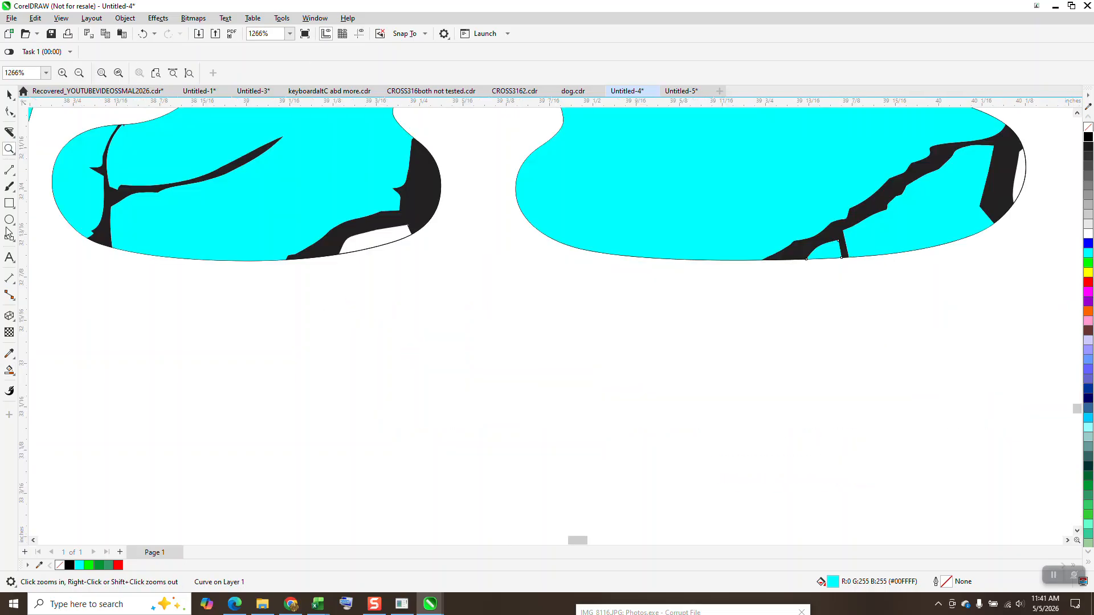
left_click(10, 371)
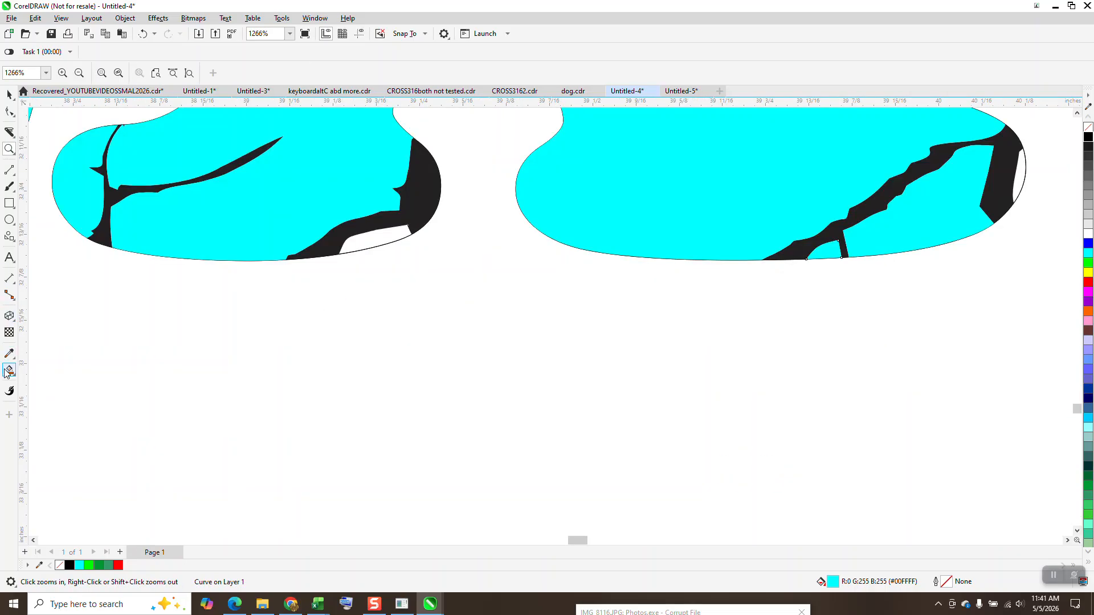
left_click(375, 239)
Smart Fill the areas between the cracks of the last T with cyan, from its base up to the crossbar
scroll(380, 315, "down", 5)
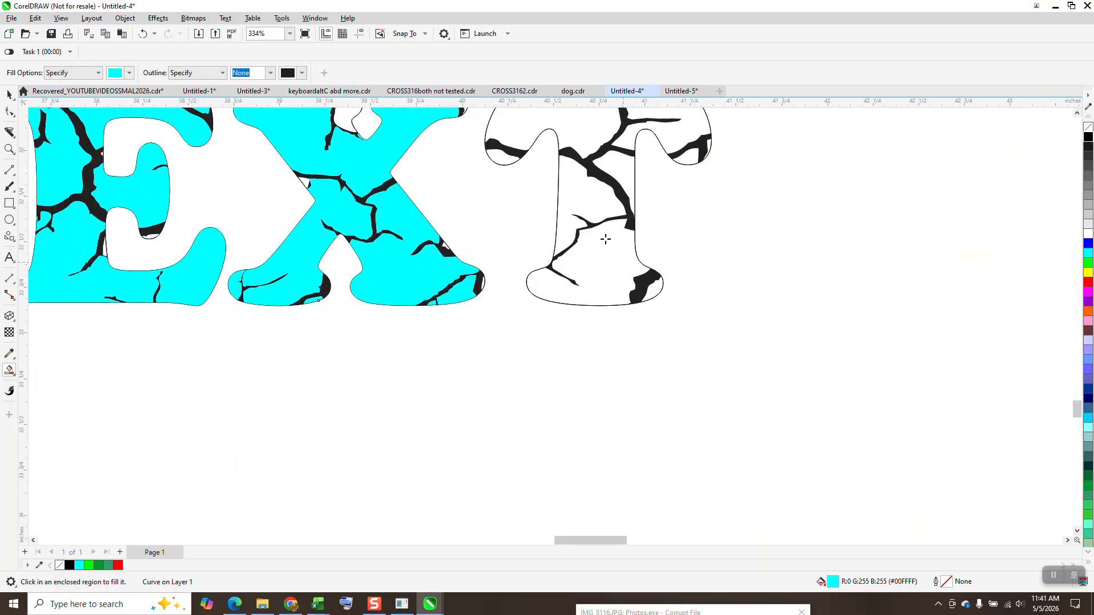
left_click(606, 239)
left_click(587, 197)
left_click(619, 168)
left_click(584, 124)
left_click(508, 153)
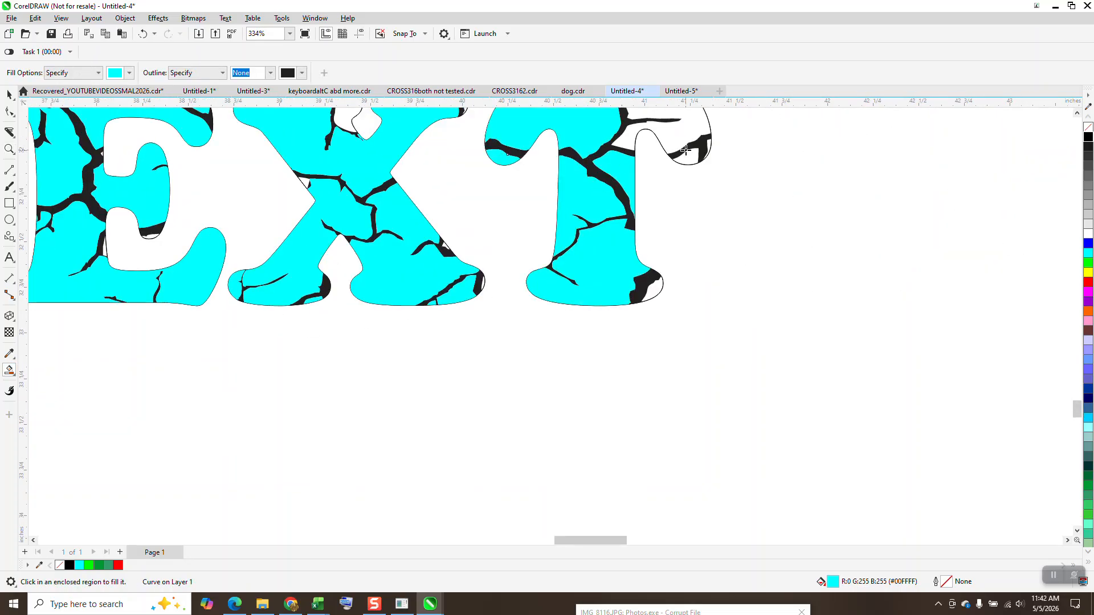
left_click(689, 126)
Nudge the grouped TEXT outline and cracks 6 inches down, off the cyan filled pieces
scroll(723, 307, "down", 2)
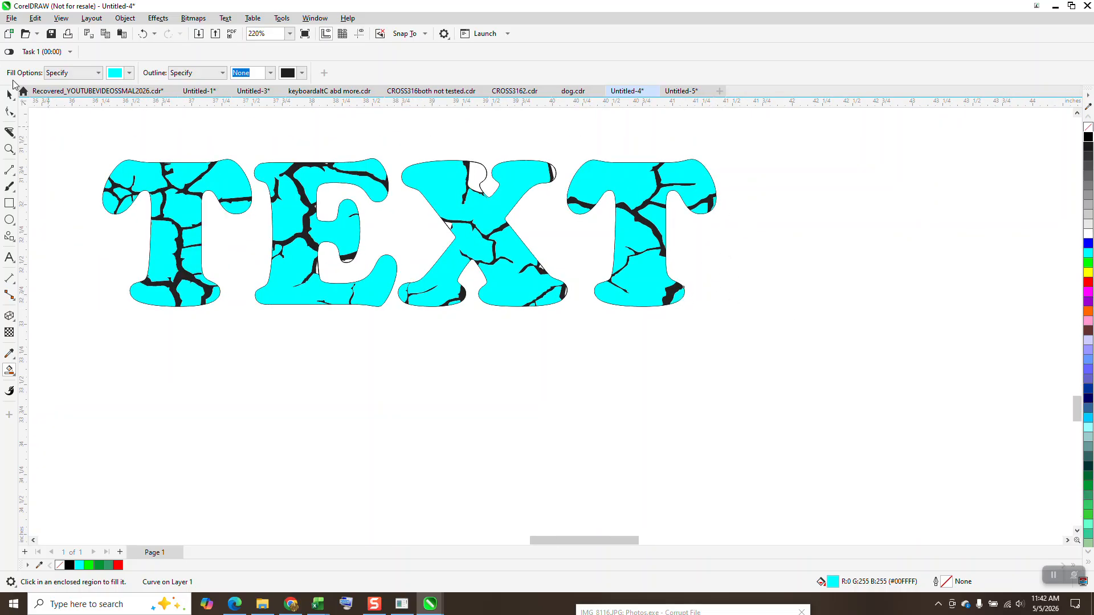
left_click(10, 94)
left_click(254, 397)
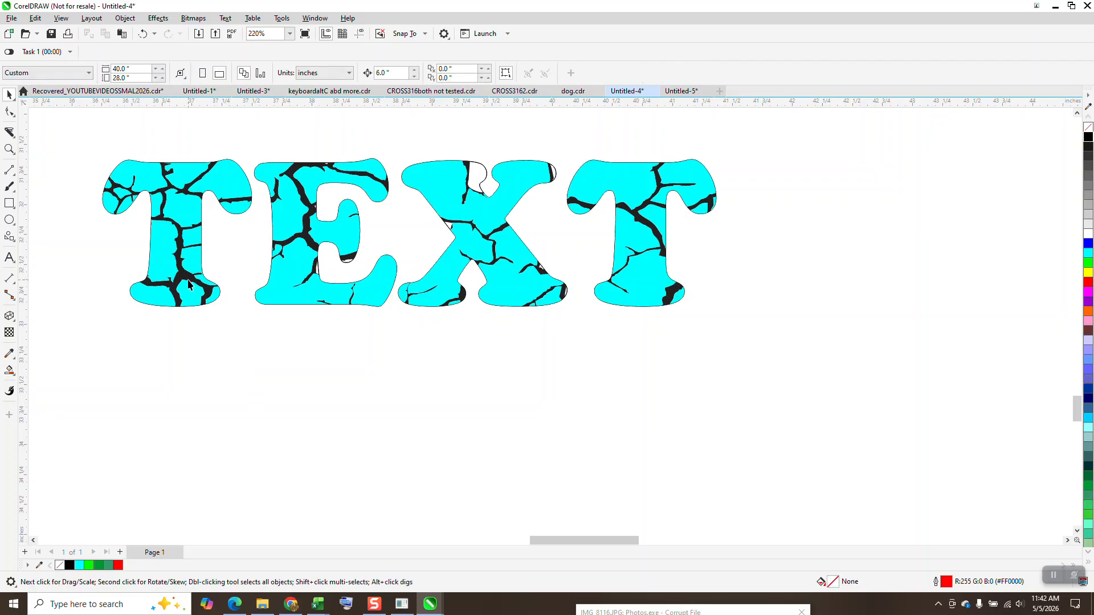
left_click(189, 285)
key("Delete")
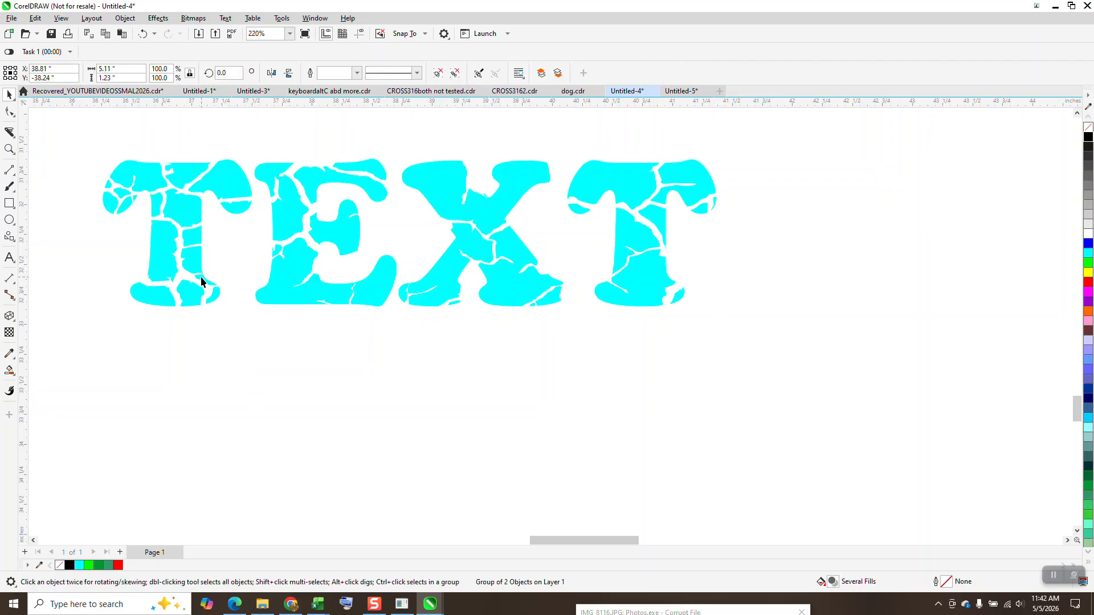
scroll(232, 283, "down", 1)
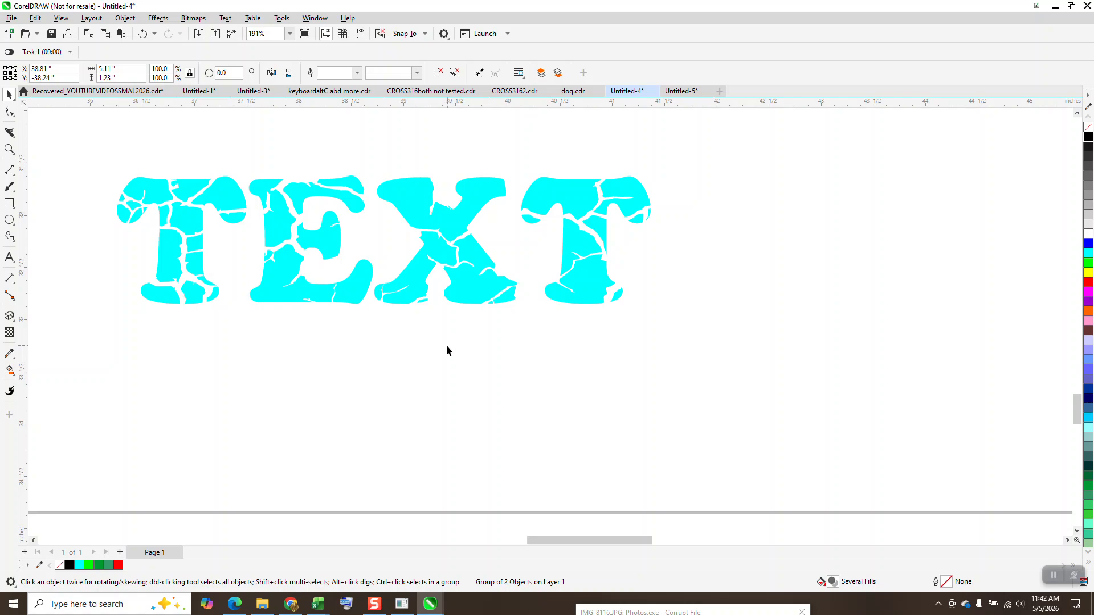
Draw a blue-filled rectangle about 8.11 by 2.63 inches around the cyan TEXT and send it behind the letters
scroll(423, 323, "down", 2)
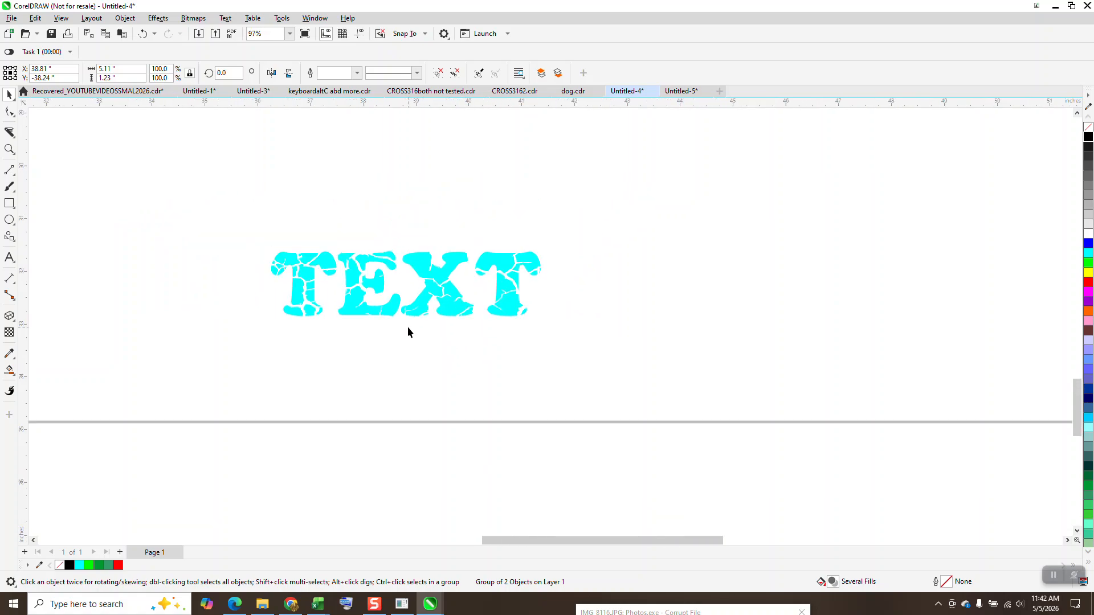
left_click(9, 203)
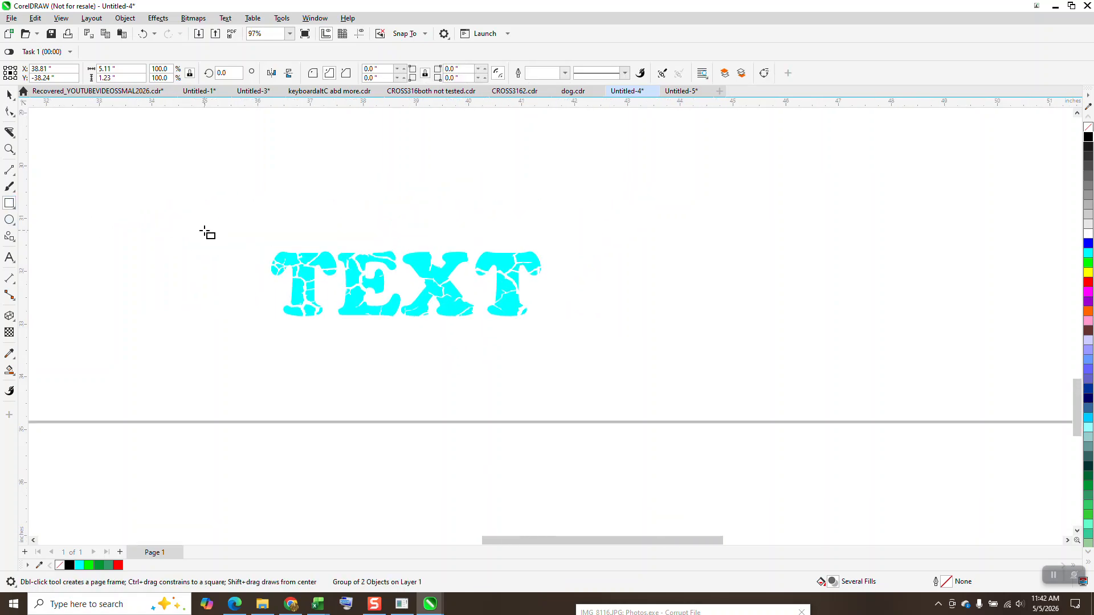
mouse_move(209, 228)
left_mouse_down()
mouse_move(549, 350)
mouse_move(638, 368)
left_mouse_up()
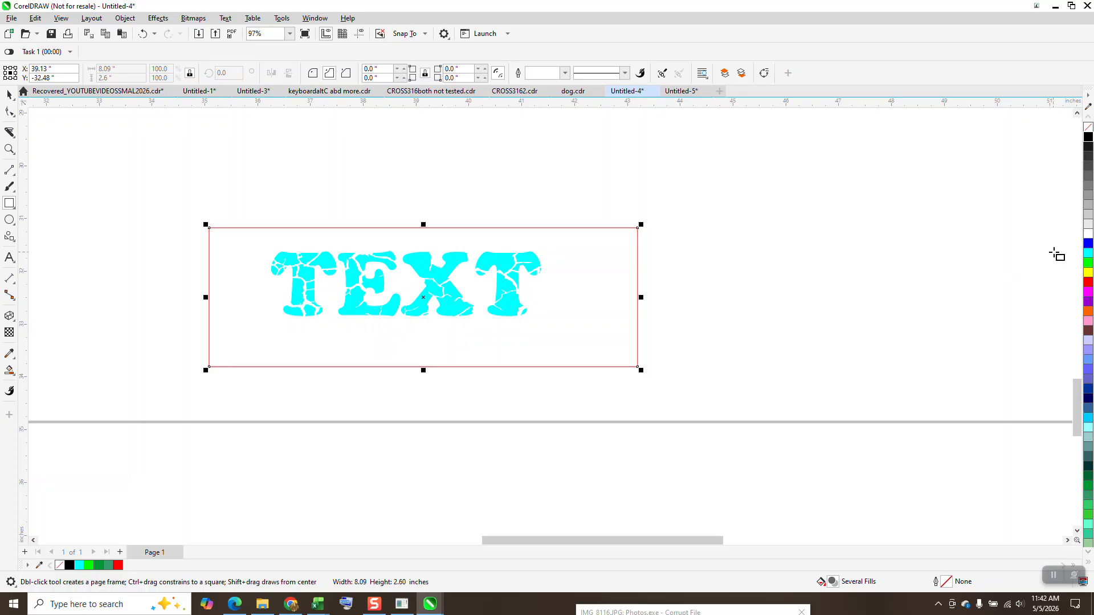
left_click(1088, 245)
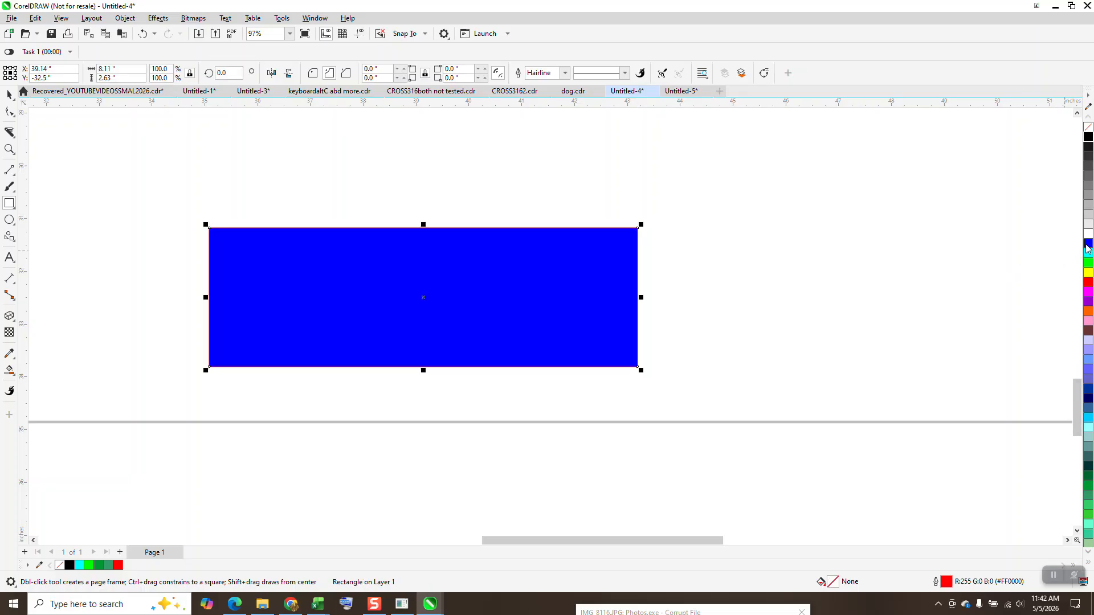
left_click(125, 18)
mouse_move(143, 199)
left_click(314, 218)
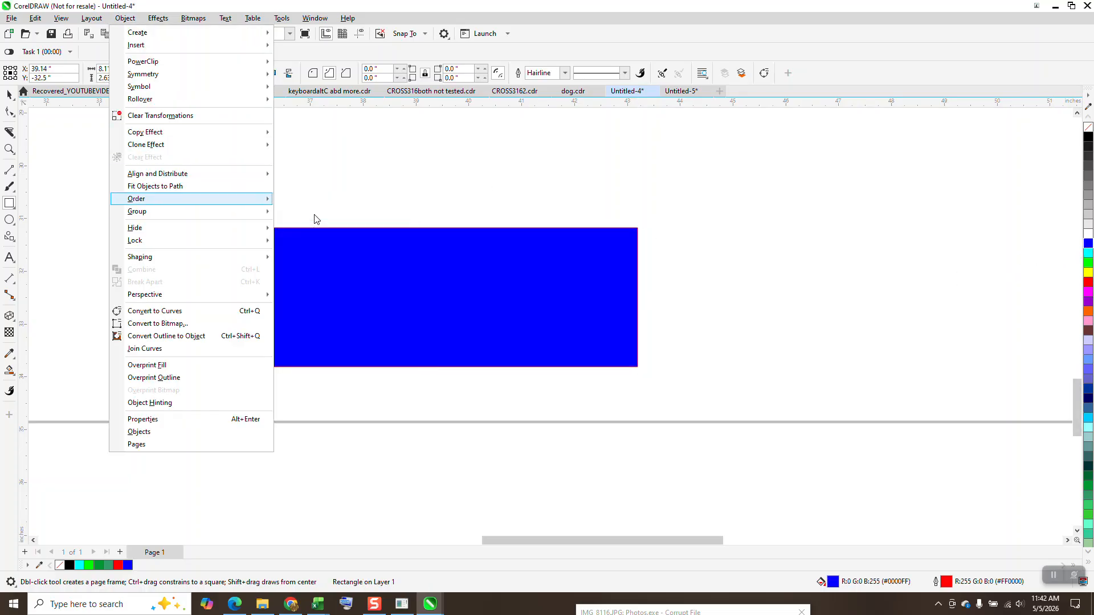
left_click(10, 149)
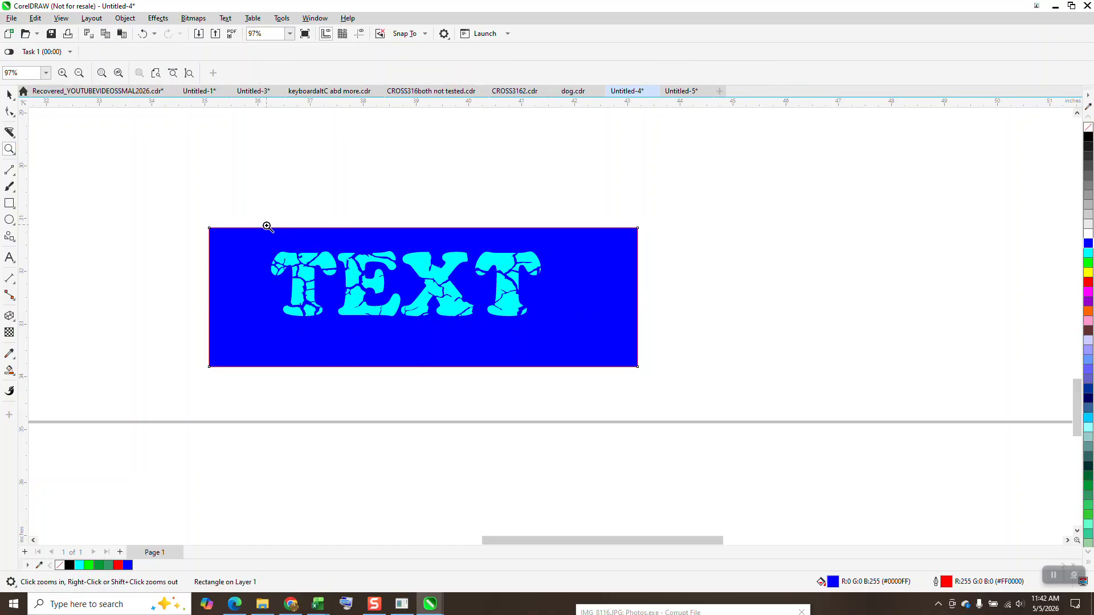
left_click_drag(264, 227, 563, 343)
Stretch the blue rectangle downward to make room for a second TEXT below the cyan letters
scroll(477, 188, "down", 5)
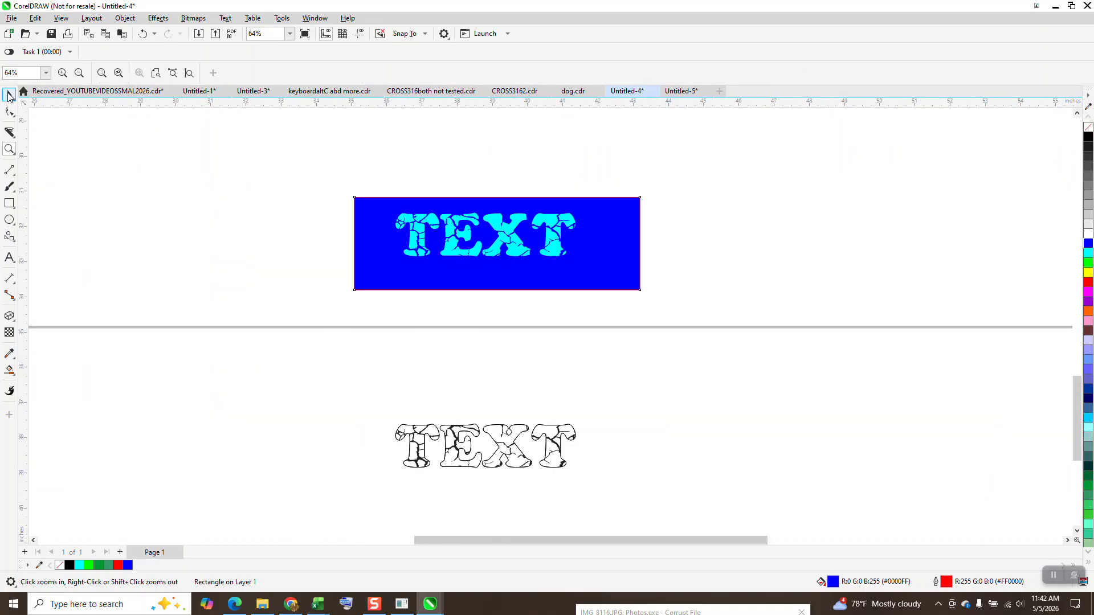
left_click(9, 95)
left_click(524, 467)
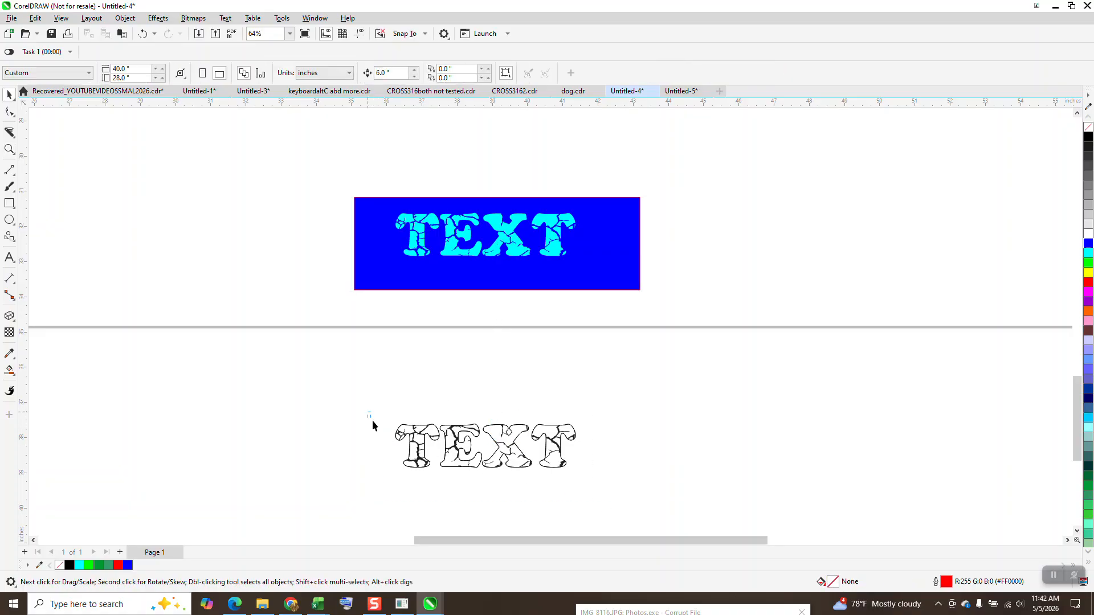
scroll(560, 364, "down", 1)
left_click(497, 272)
left_click_drag(497, 275, 497, 347)
Move the grouped TEXT outline and cracks onto the blue rectangle below the cyan letters and compare the two versions
left_click_drag(367, 384, 638, 477)
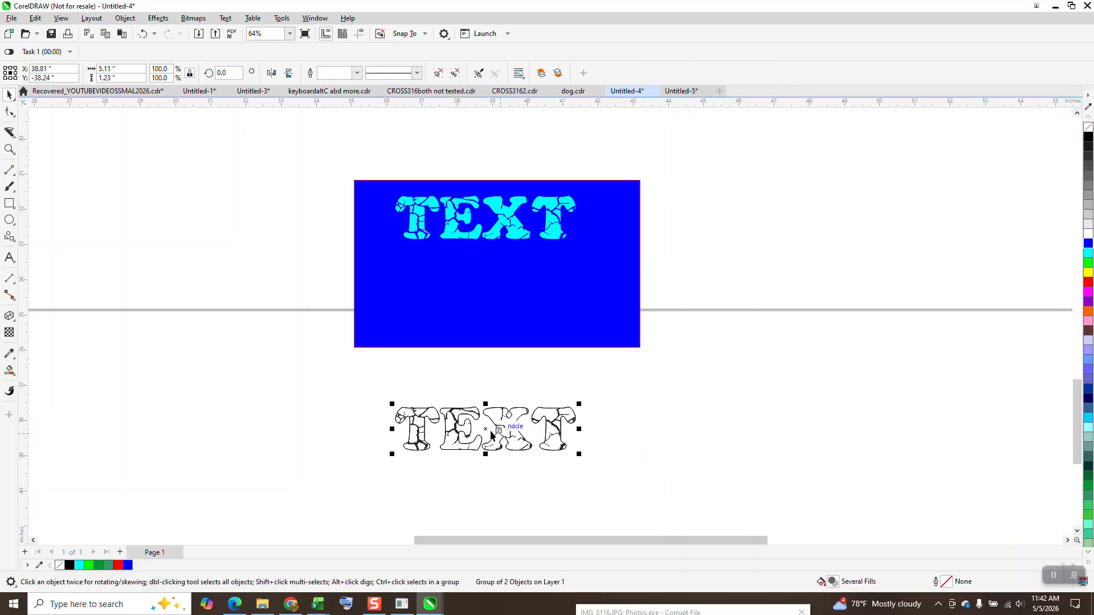
left_click_drag(490, 430, 497, 287)
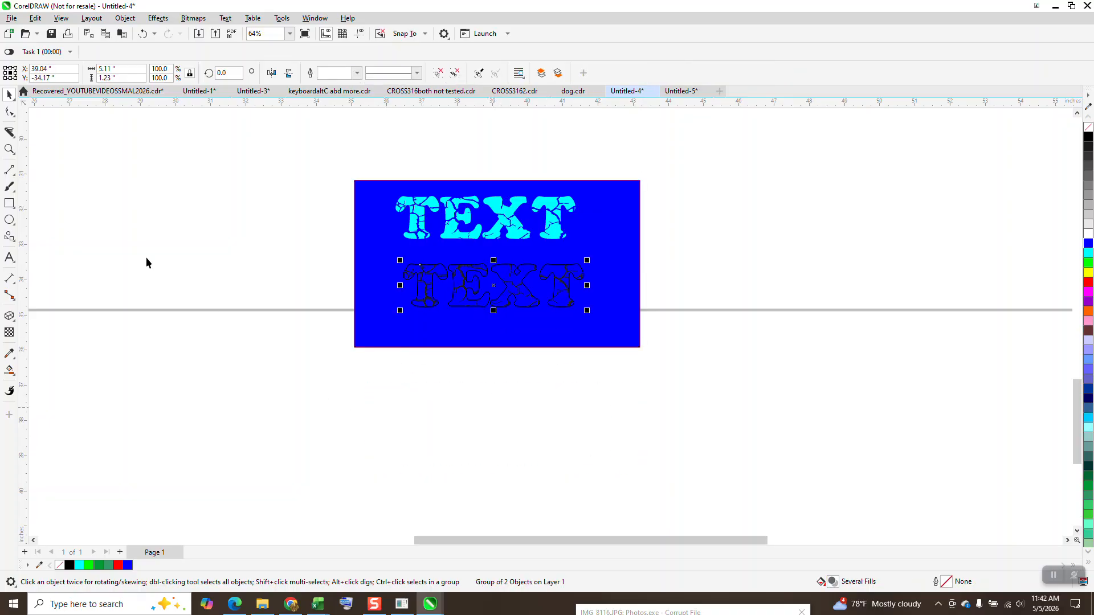
left_click(9, 149)
left_click_drag(344, 193, 710, 384)
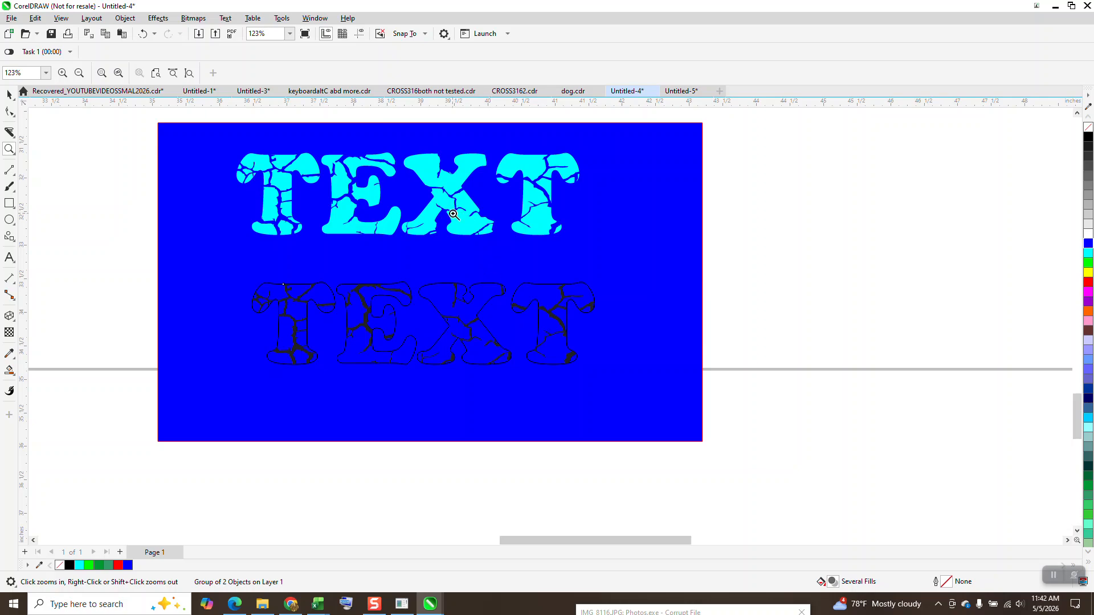
scroll(576, 366, "down", 2)
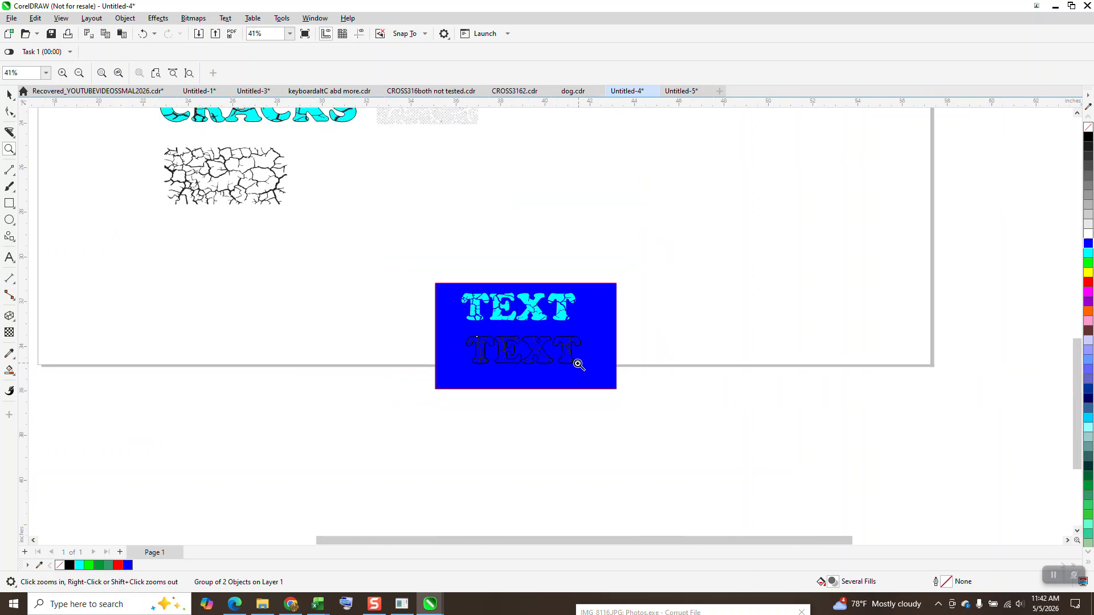
scroll(578, 365, "down", 1)
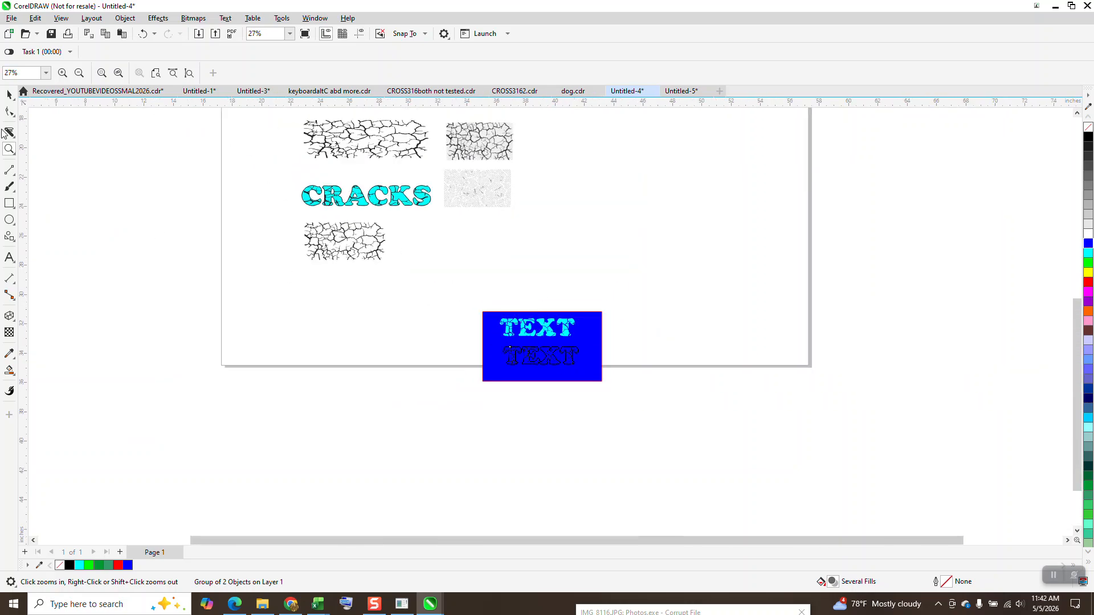
Undo the grouped TEXT outline's move onto the blue rectangle and the rectangle's downward stretch
left_click_drag(494, 329, 627, 370)
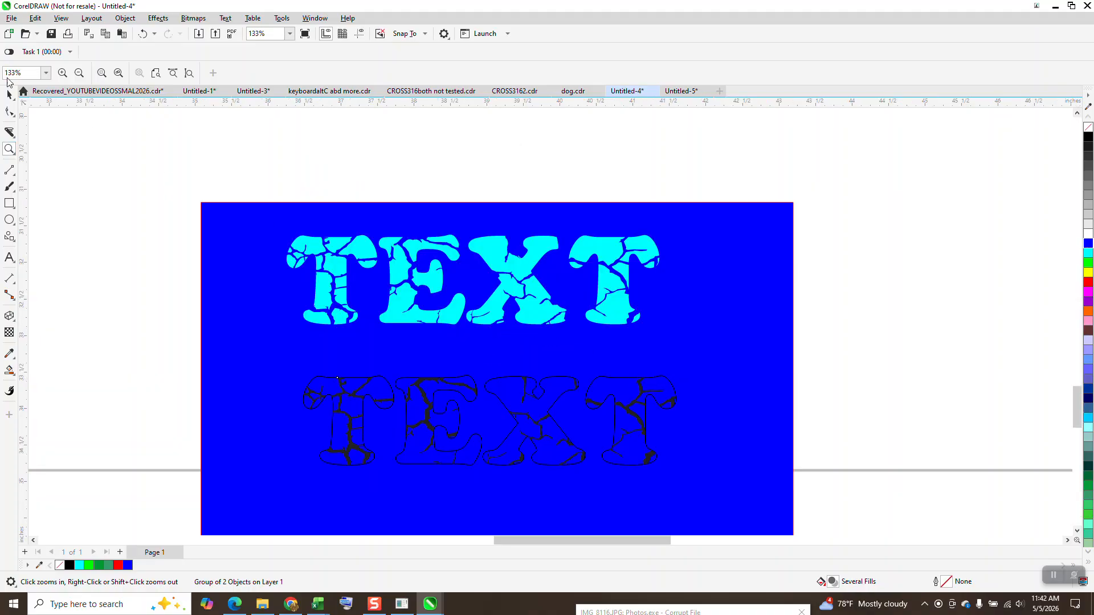
left_click(9, 94)
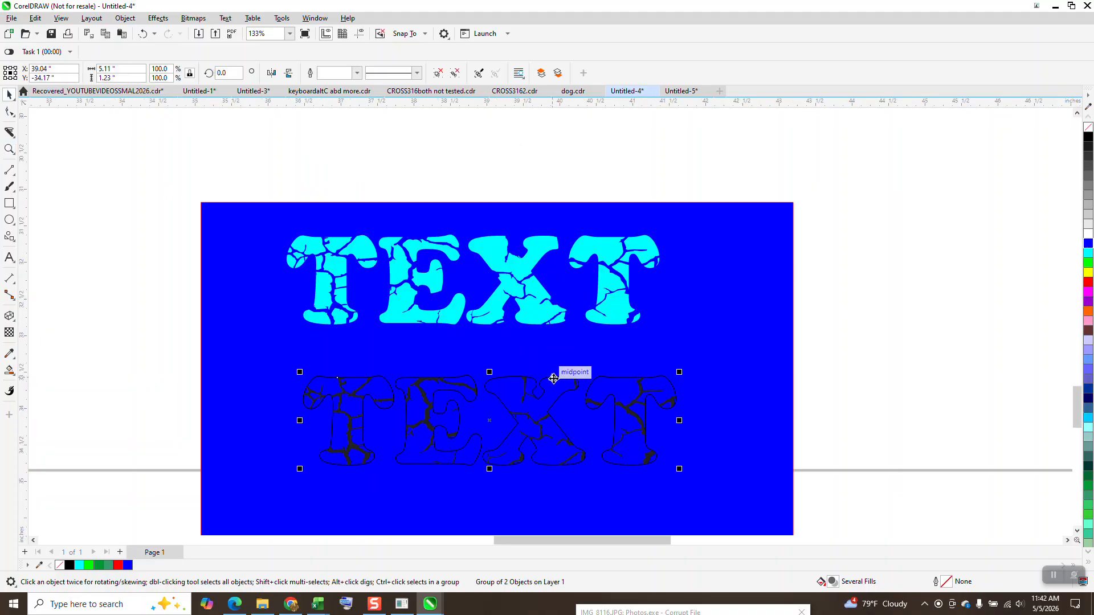
left_click(142, 34)
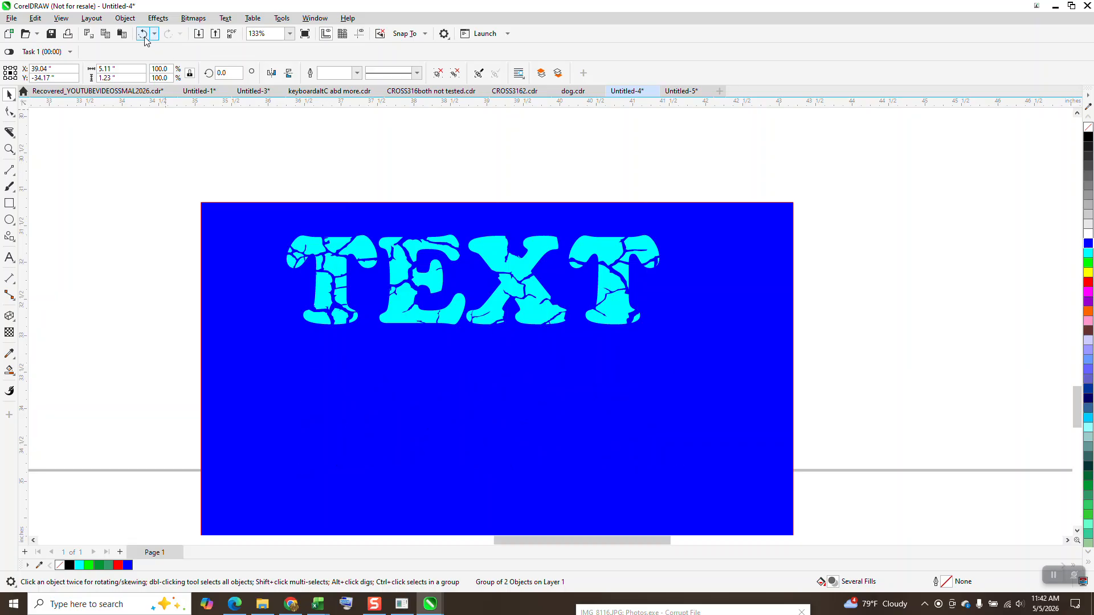
scroll(311, 168, "down", 3)
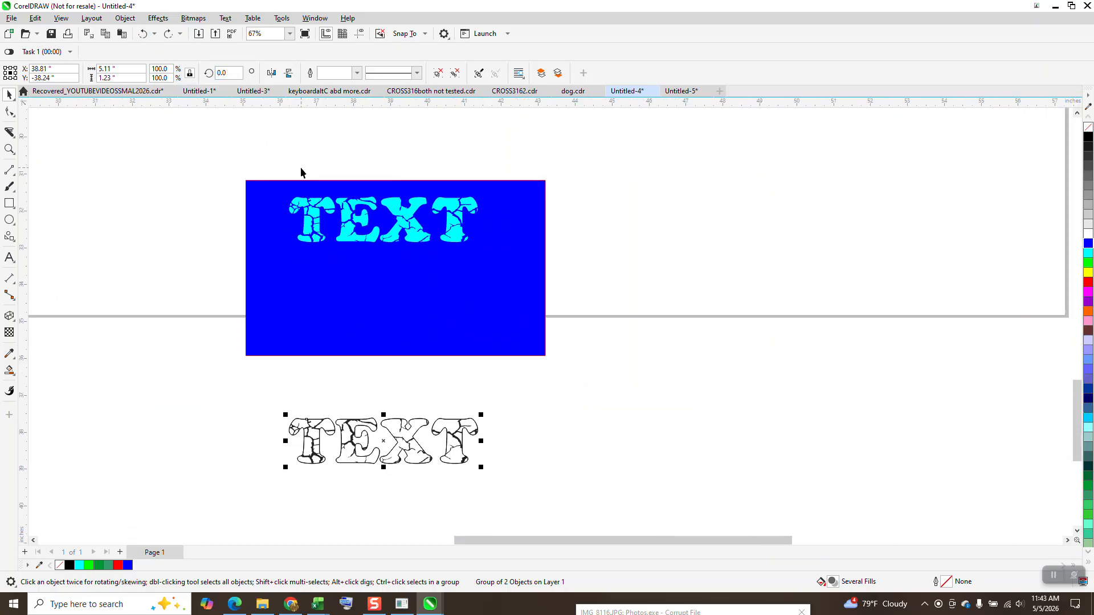
left_click(136, 37)
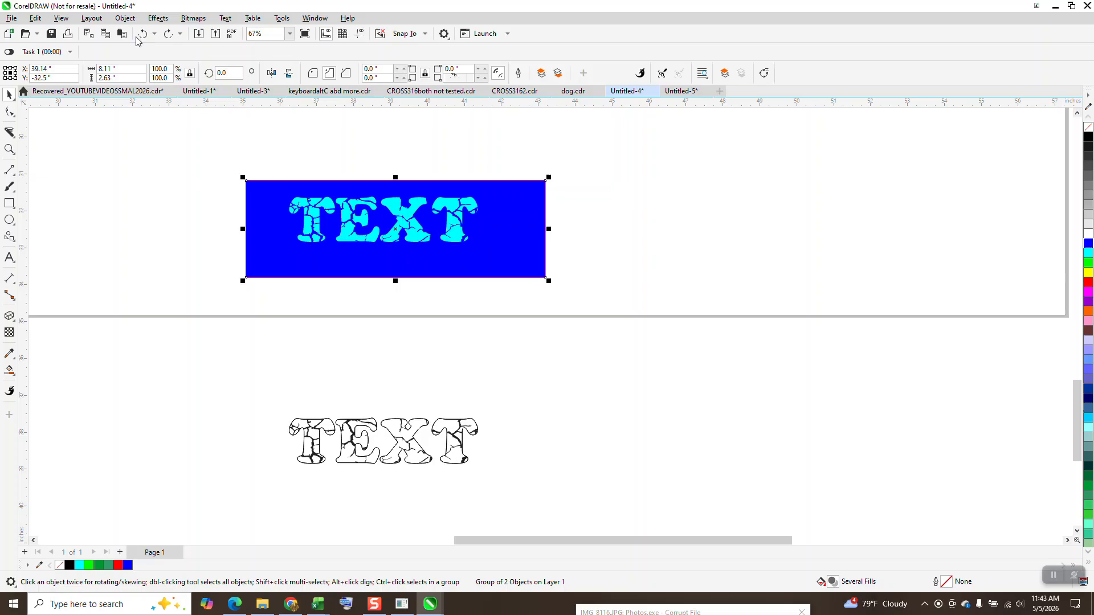
Ungroup the TEXT outline and cracks below the blue rectangle, then clear the selection
left_click(415, 427)
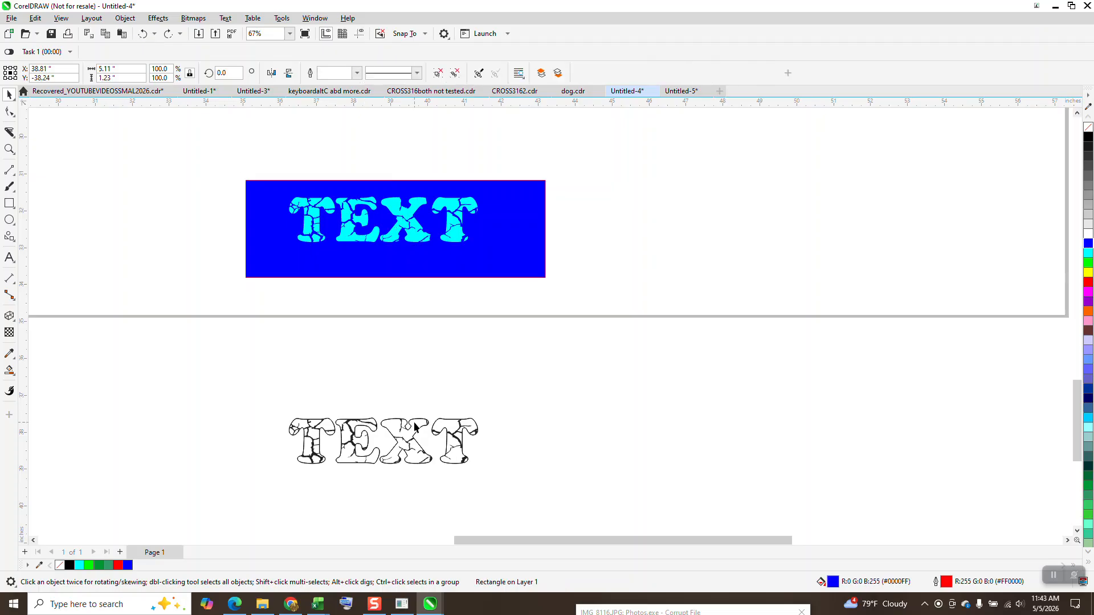
left_click(130, 22)
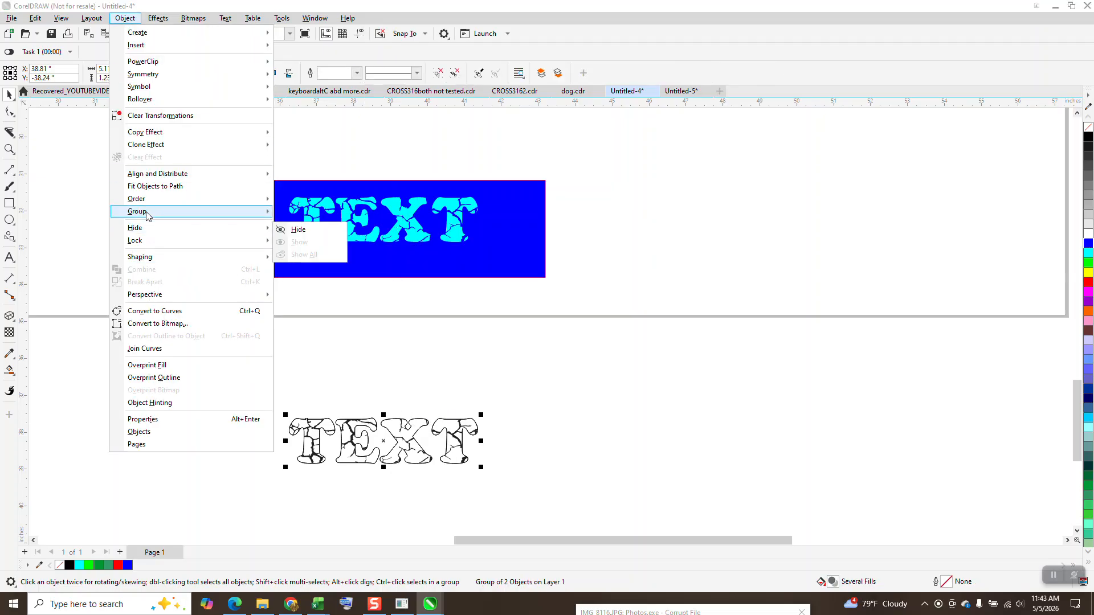
mouse_move(173, 213)
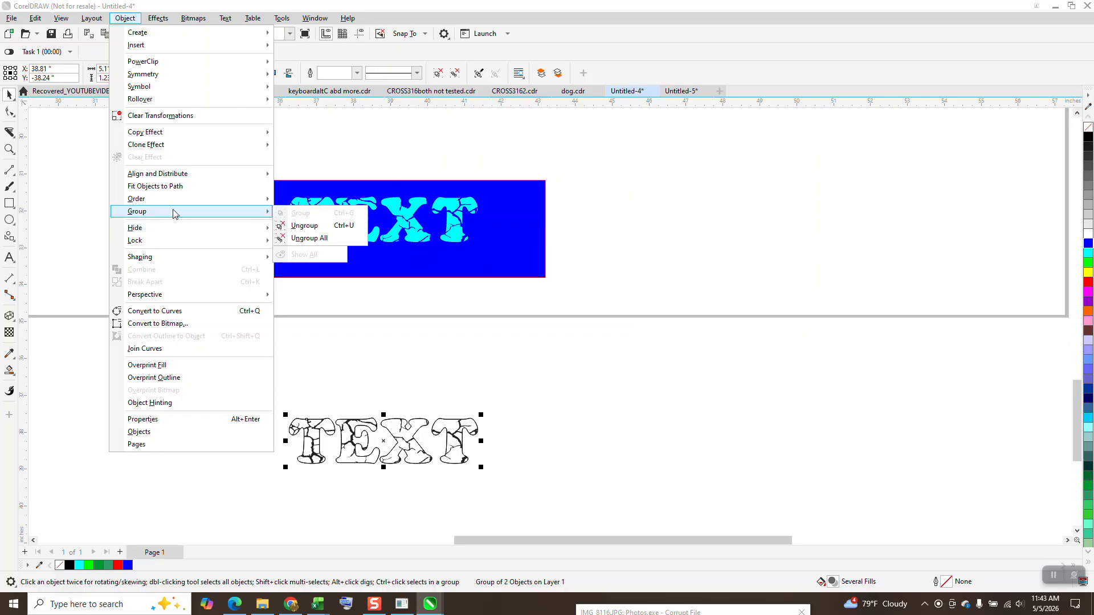
left_click(304, 226)
left_click(438, 393)
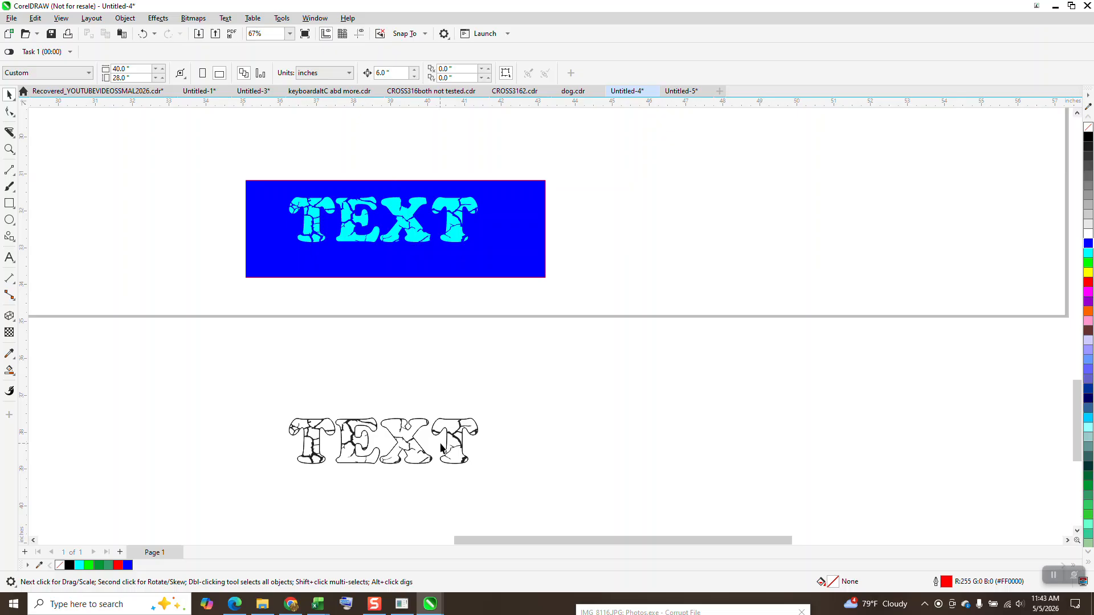
Nudge the TEXT outline alone 6 inches up onto the cyan letters, color its outline cyan, and inspect the letter edges
left_click(447, 430)
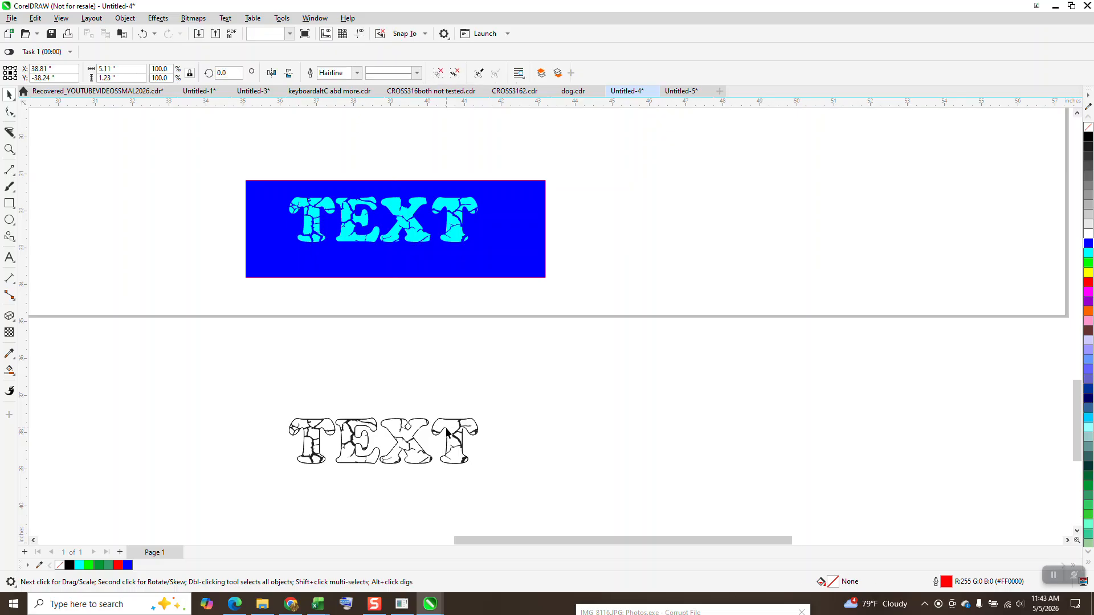
key("Up")
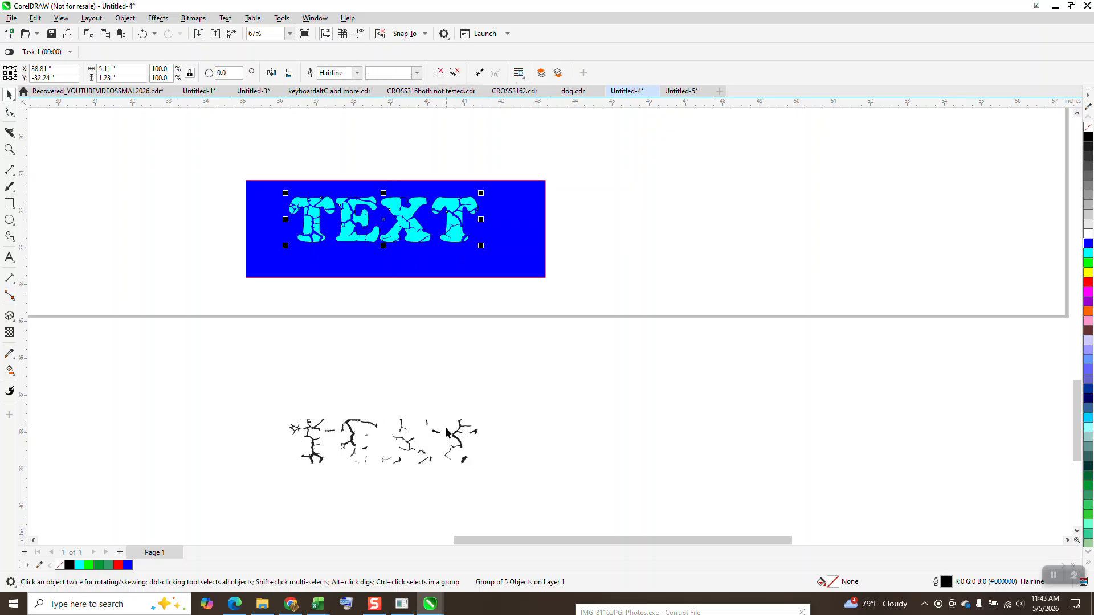
right_click(1088, 255)
left_click(9, 149)
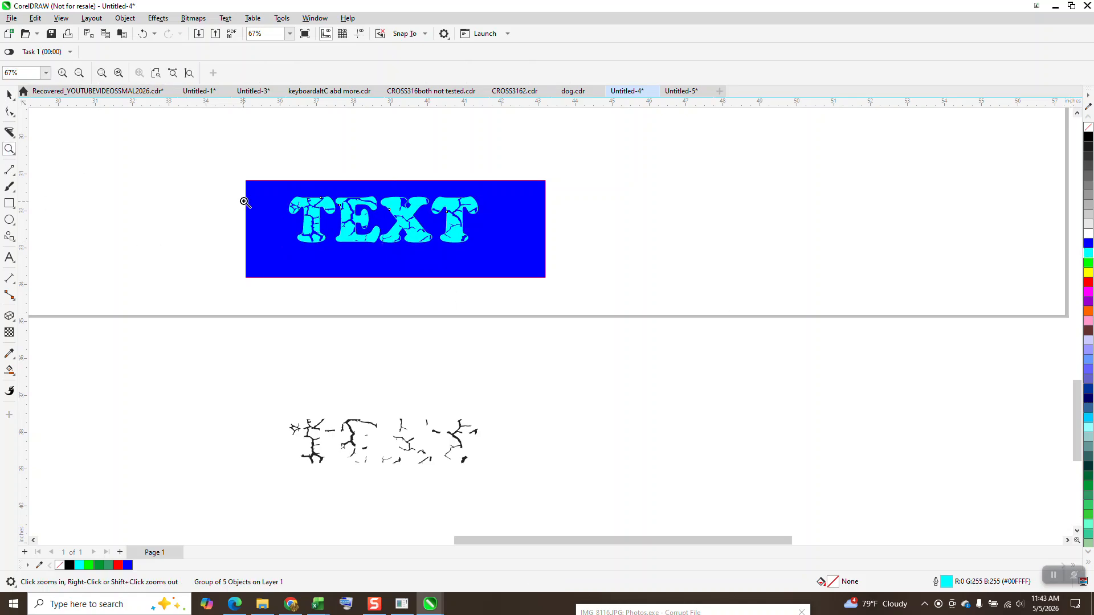
left_click_drag(245, 198, 524, 282)
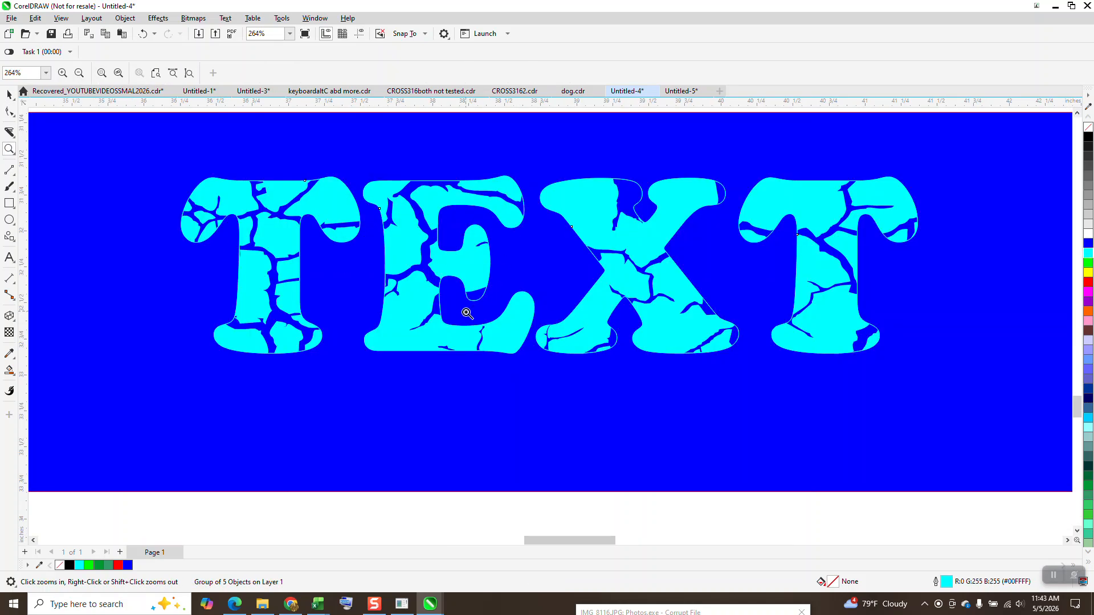
scroll(575, 263, "down", 1)
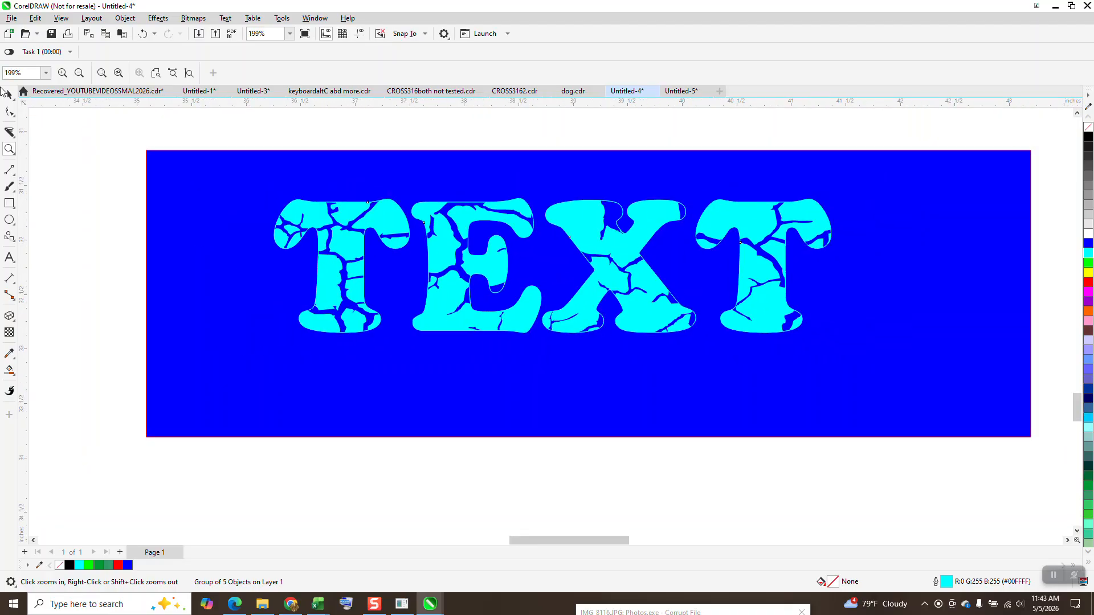
Try a 4 pt outline width on the cyan TEXT outline
left_click(8, 95)
left_click(342, 73)
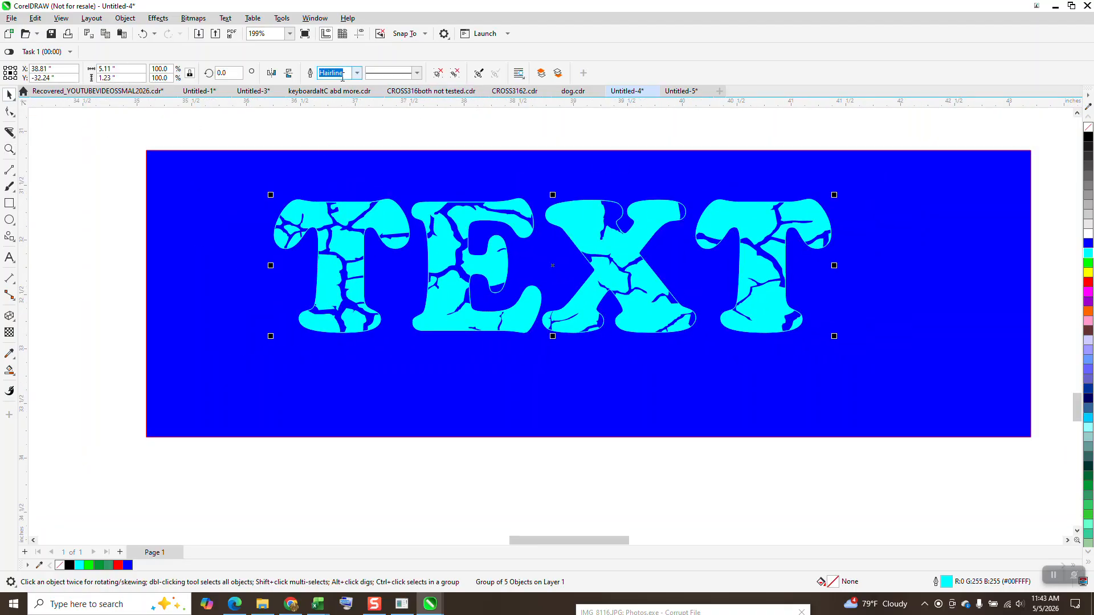
left_click(356, 74)
left_click(340, 154)
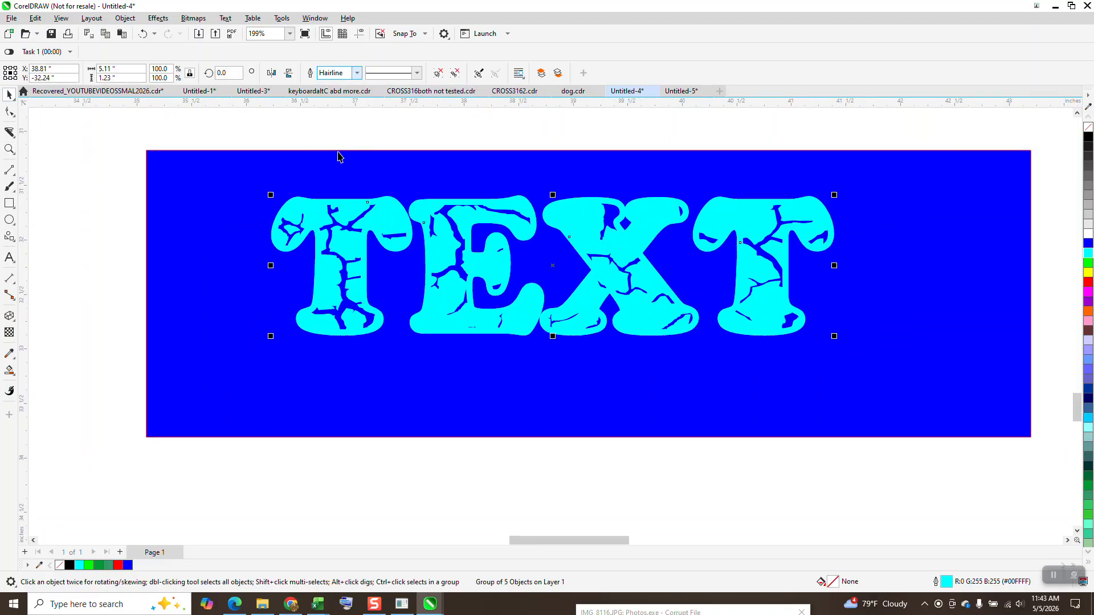
Set the cyan TEXT outline's width to 0.75 pt and check the lettering on the blue rectangle
left_click(357, 73)
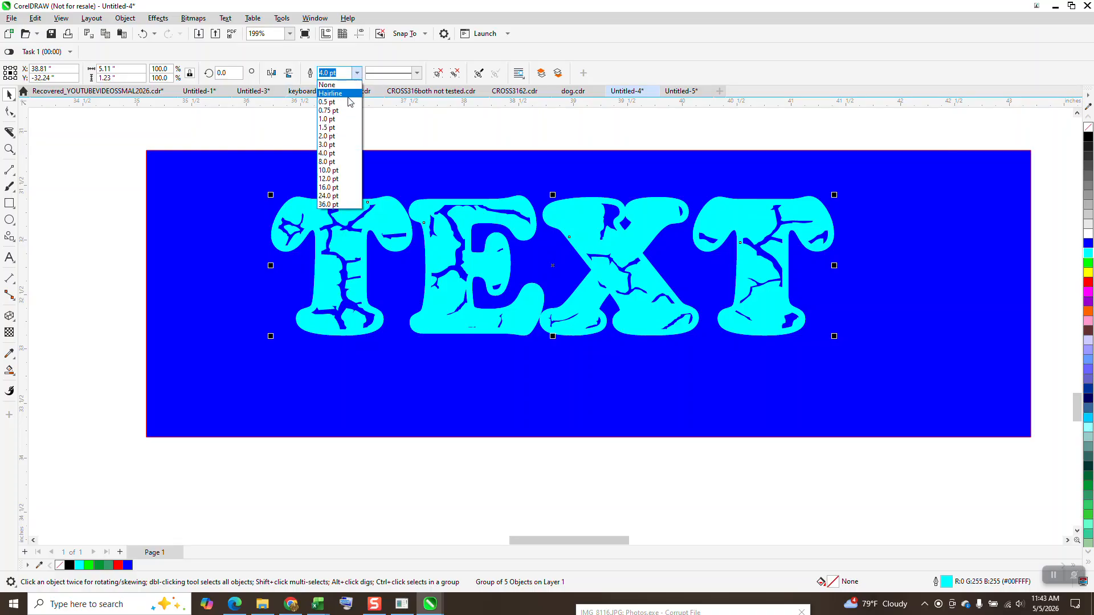
left_click(335, 119)
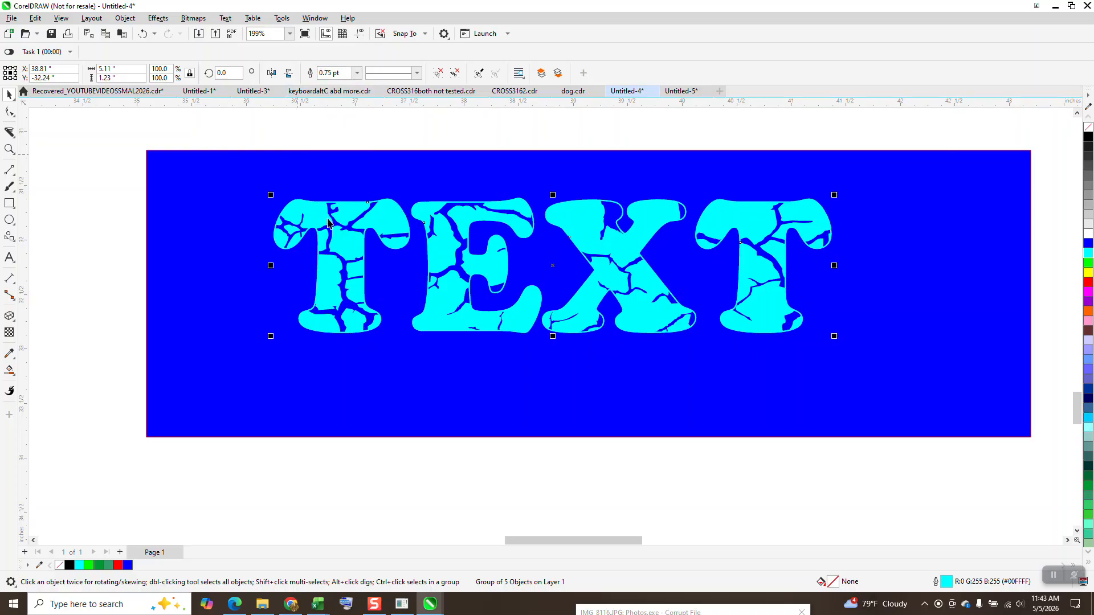
scroll(415, 274, "down", 3)
scroll(527, 281, "down", 3)
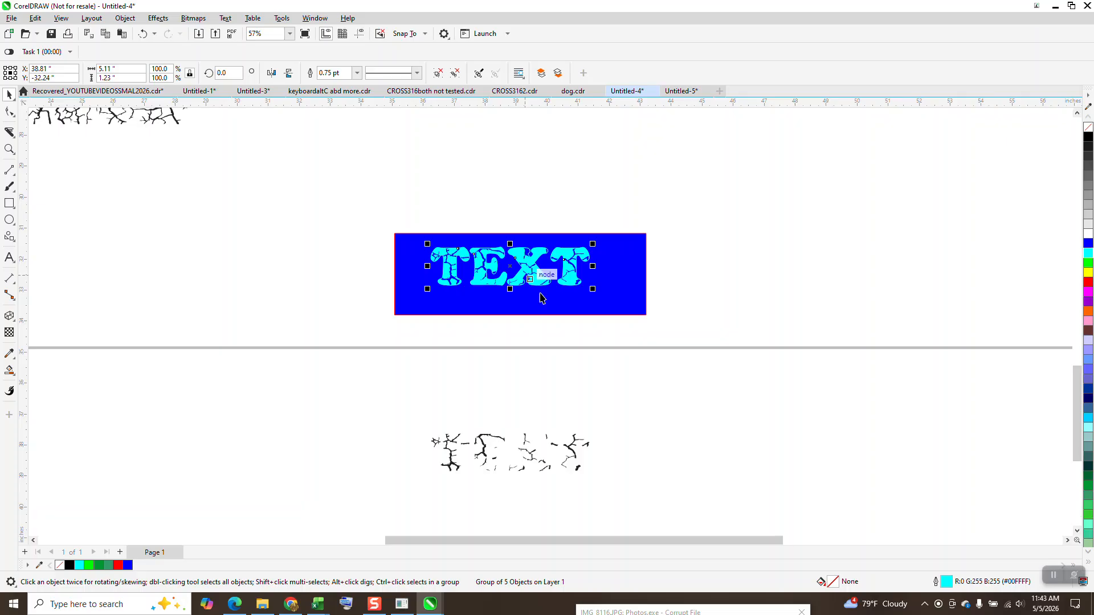